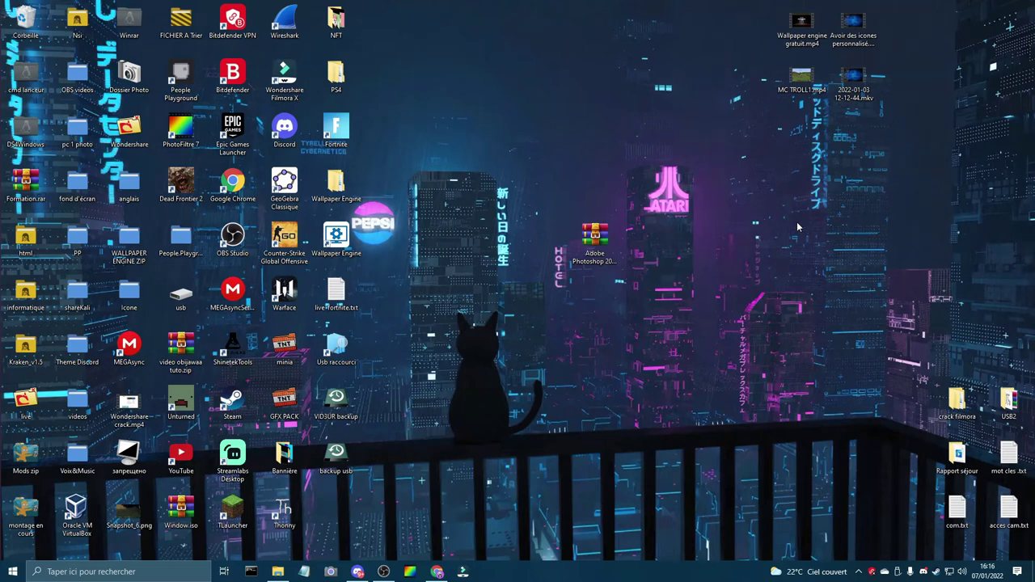
Step: Open the Photoshop 2020 archive, dismiss the trial reminder and enter the Adobe Photoshop folder
left_click(595, 245)
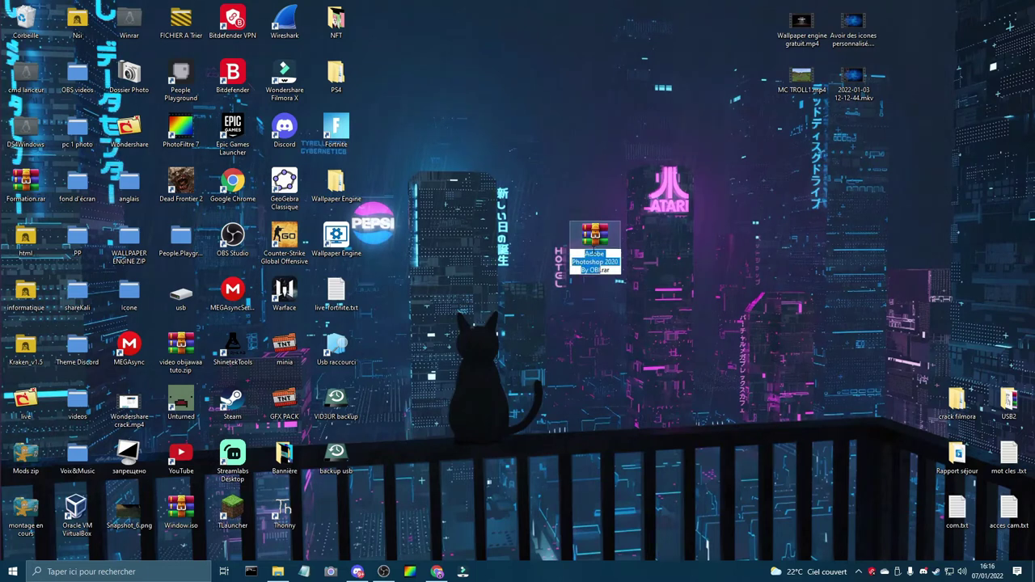
double_click(596, 241)
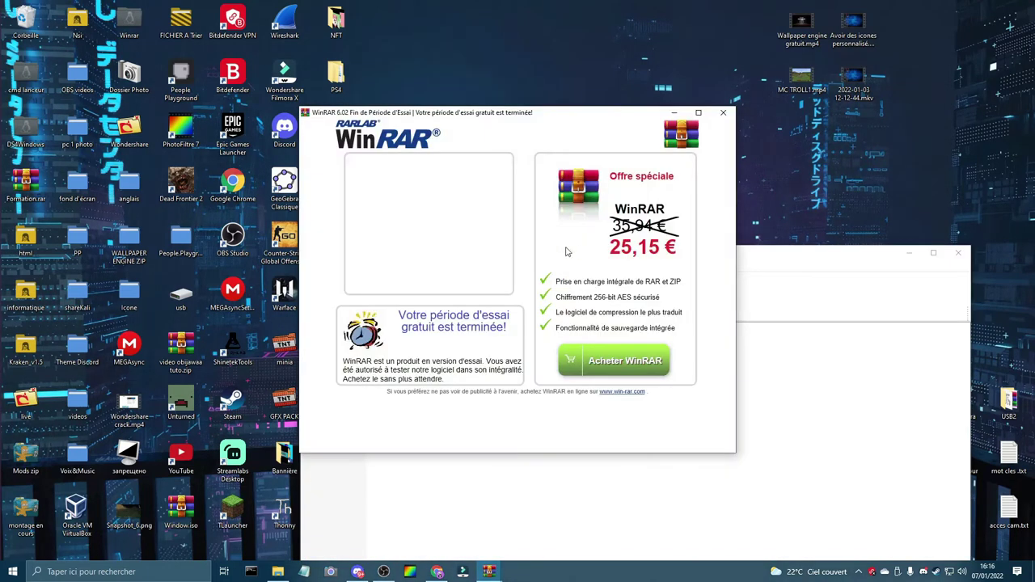
left_click(724, 114)
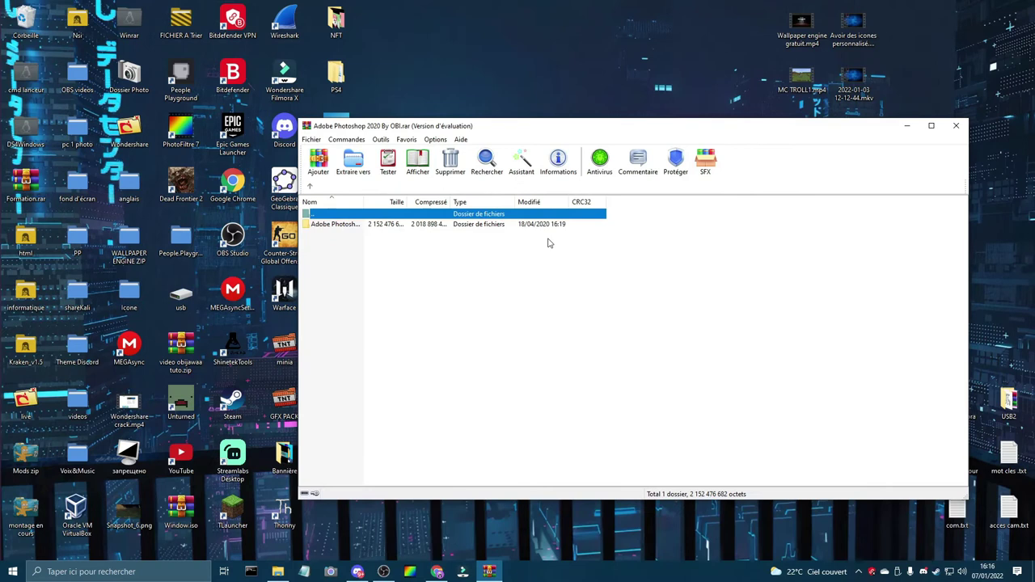
left_click(445, 225)
double_click(445, 225)
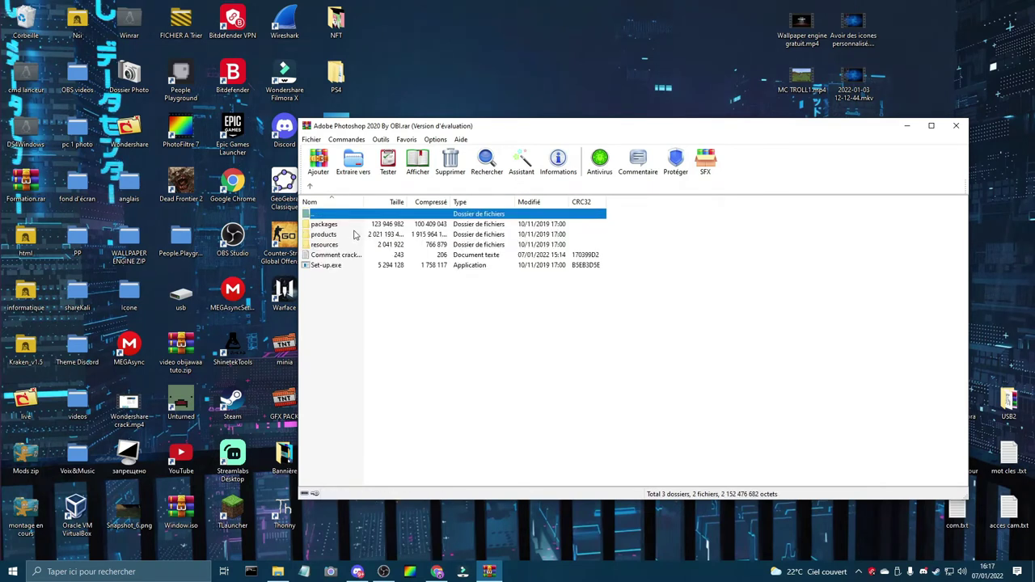
Step: Select the packages, products and resources folders and open the instructions text file
left_click_drag(603, 244, 444, 230)
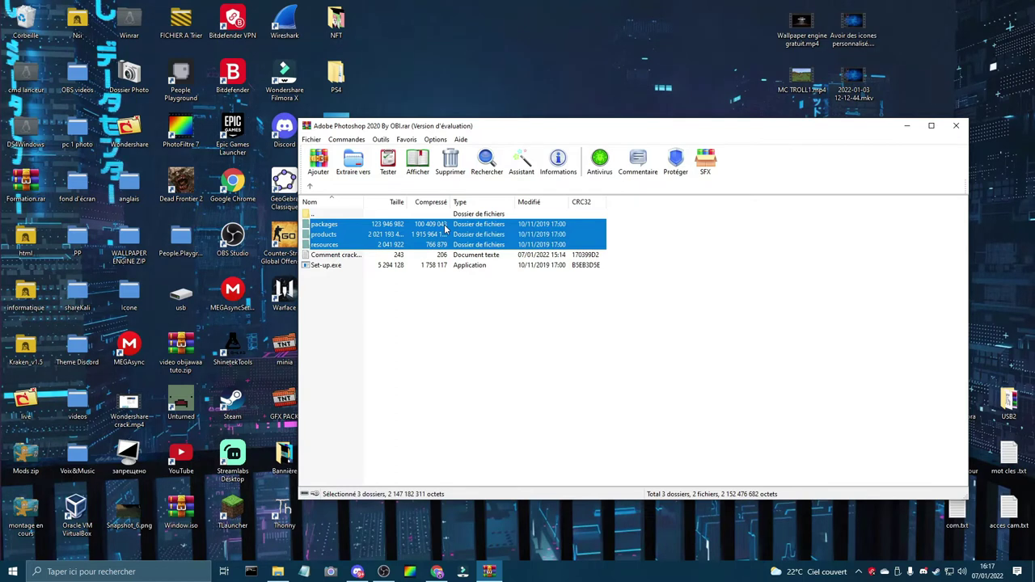
mouse_move(534, 333)
left_mouse_down()
mouse_move(367, 258)
mouse_move(586, 283)
left_mouse_up()
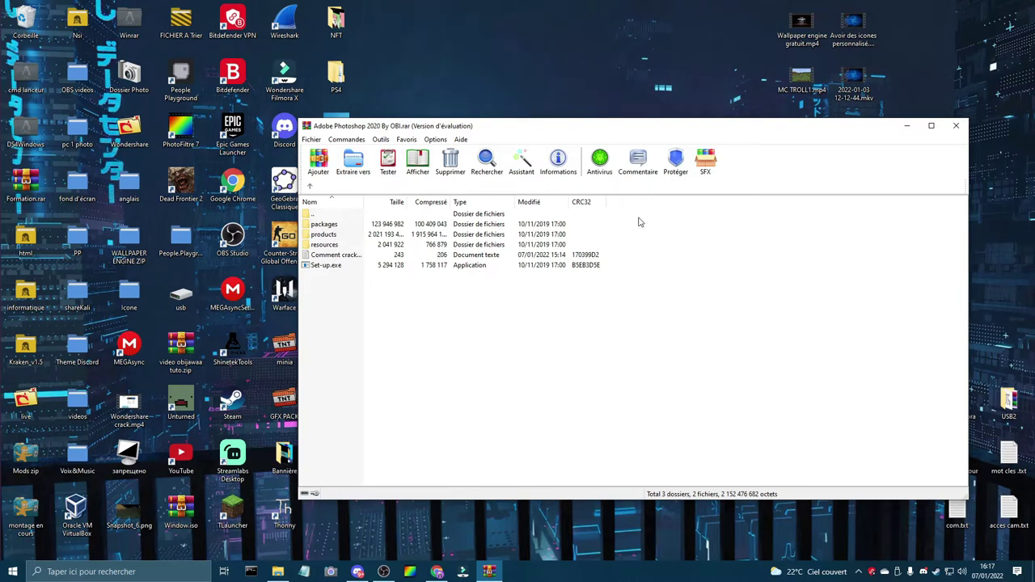
left_click_drag(636, 249, 443, 220)
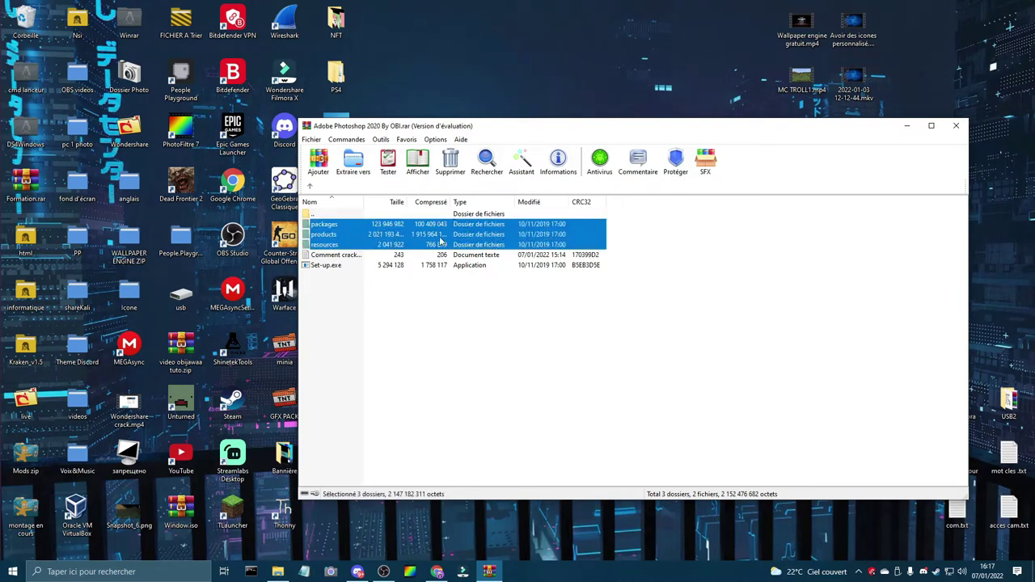
double_click(354, 254)
Step: Read through the four installation instruction steps, then close Notepad
left_click_drag(764, 237, 548, 145)
left_click(792, 217)
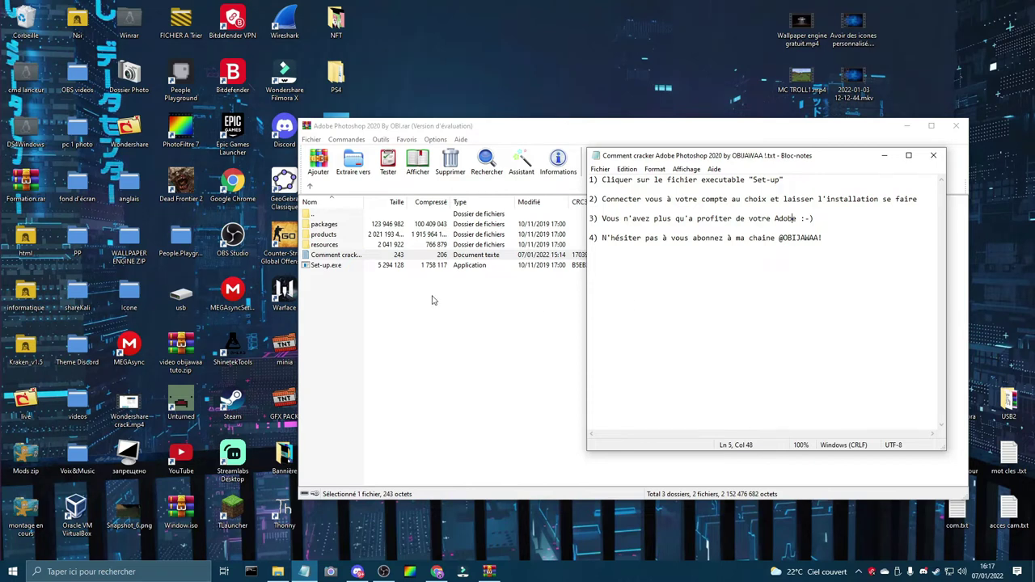
left_click_drag(859, 254, 361, 188)
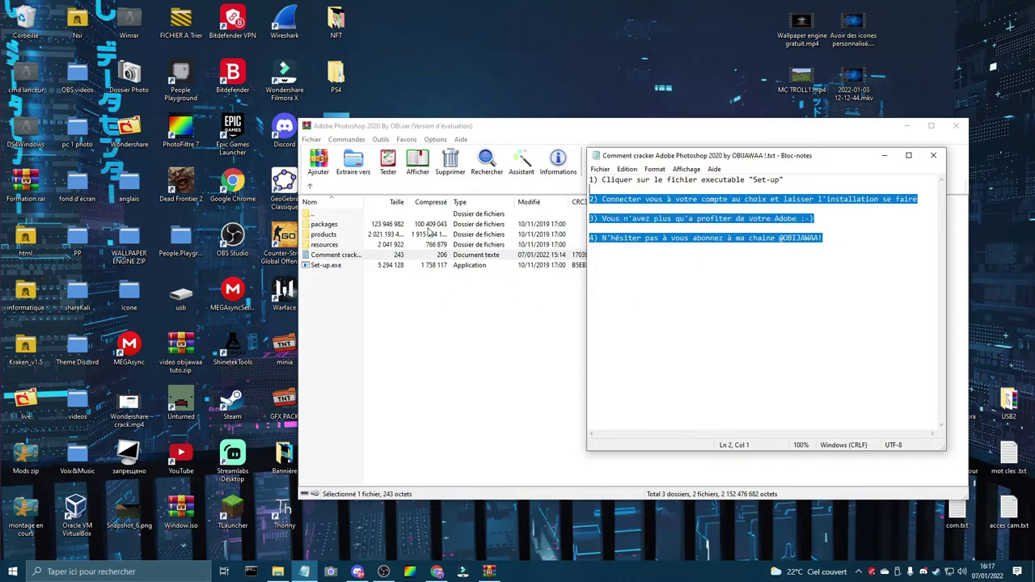
left_click_drag(833, 266, 974, 117)
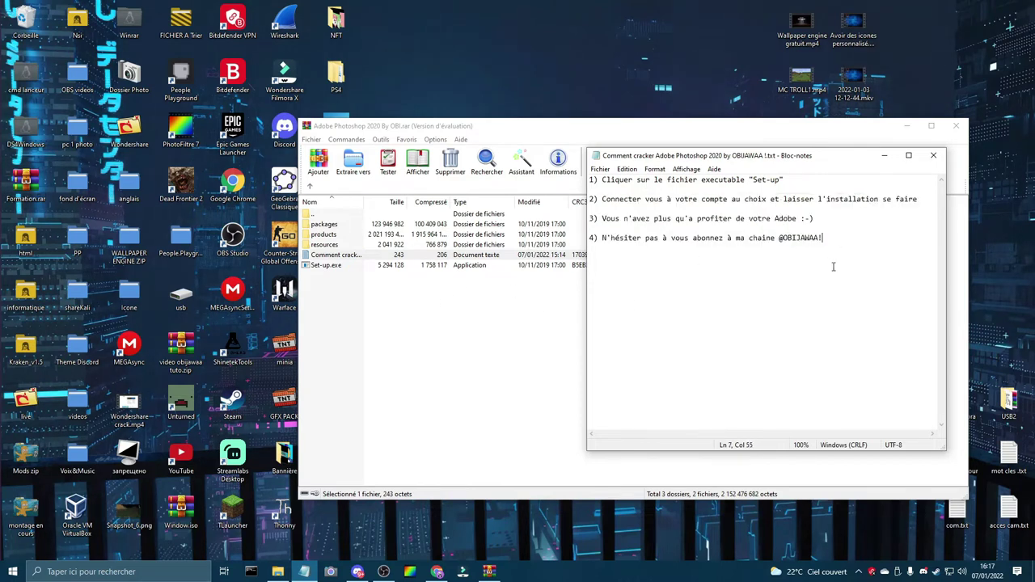
left_click(943, 159)
left_click(388, 300)
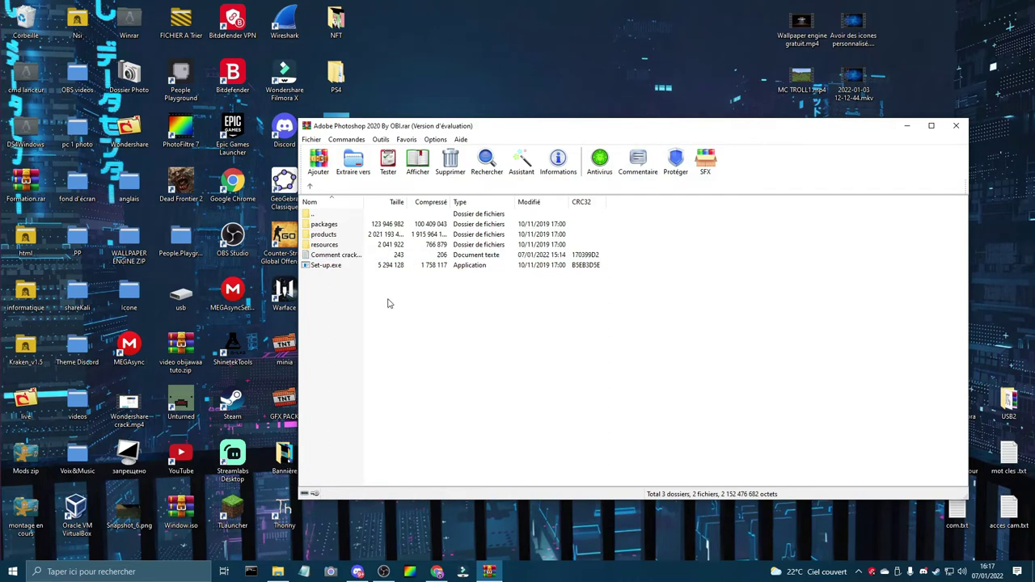
Step: Run Set-up.exe and start installing with Français and the default location
double_click(323, 266)
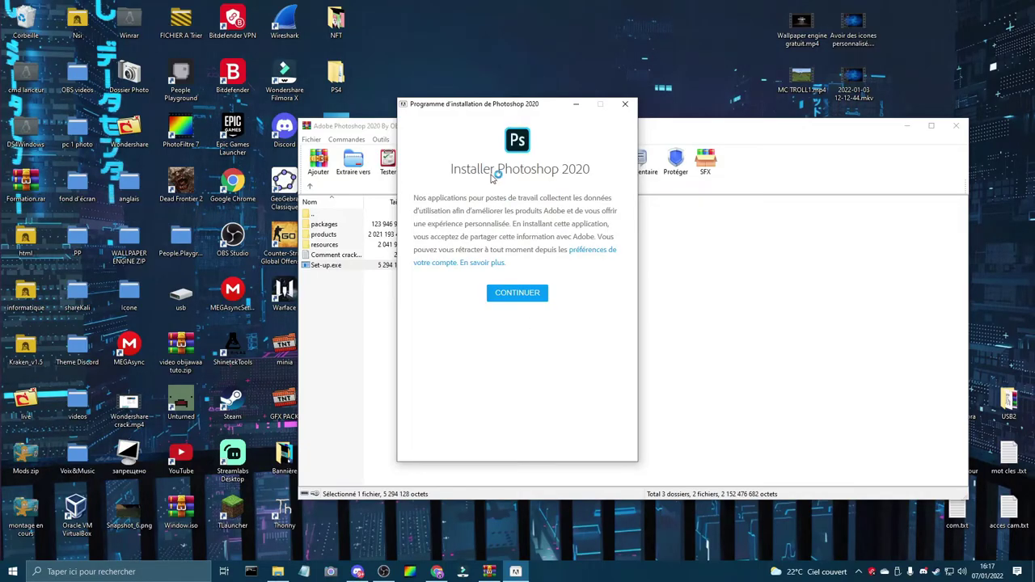
left_click(514, 293)
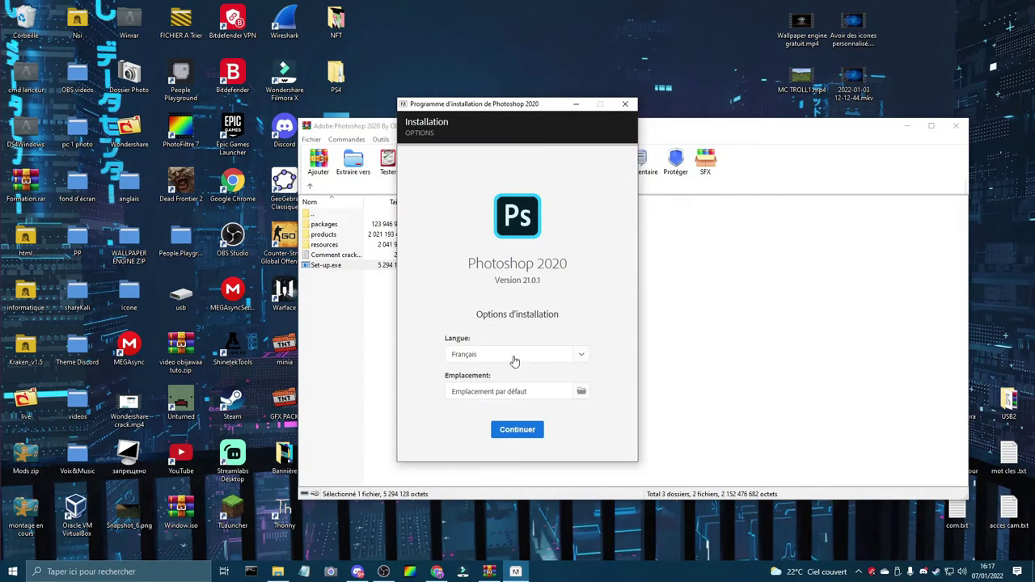
left_click(530, 435)
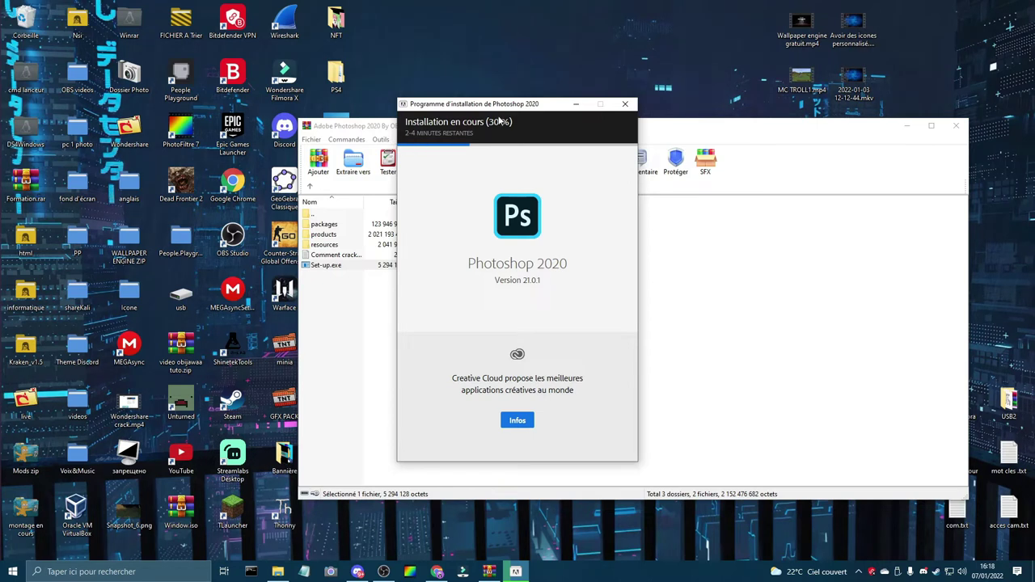
Step: Reposition the installer window while installation progresses to 74 %
left_click_drag(511, 113, 737, 118)
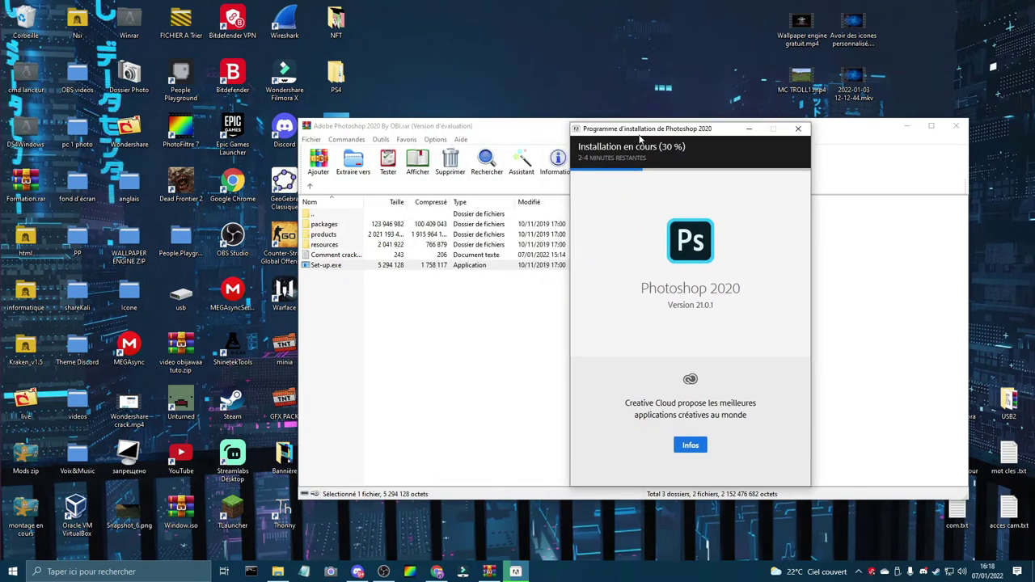
left_click_drag(737, 115, 714, 139)
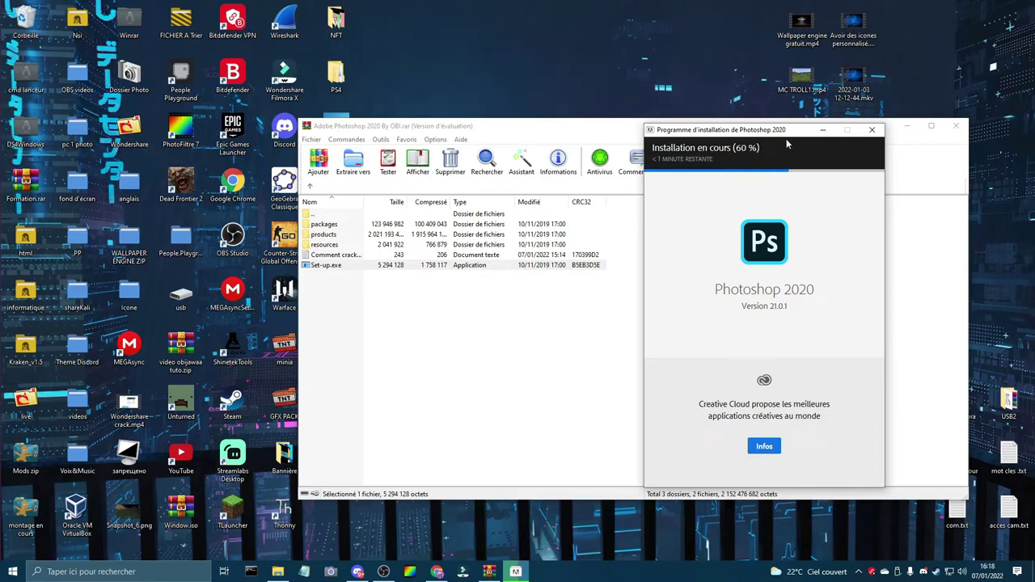
mouse_move(786, 143)
left_mouse_down()
mouse_move(624, 140)
mouse_move(747, 136)
left_mouse_up()
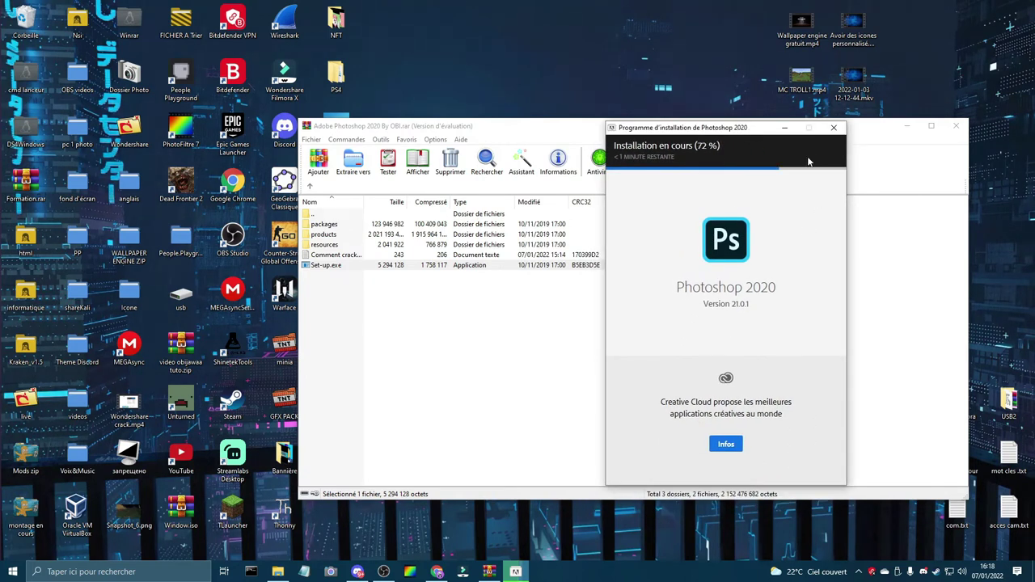
left_click_drag(743, 137, 851, 134)
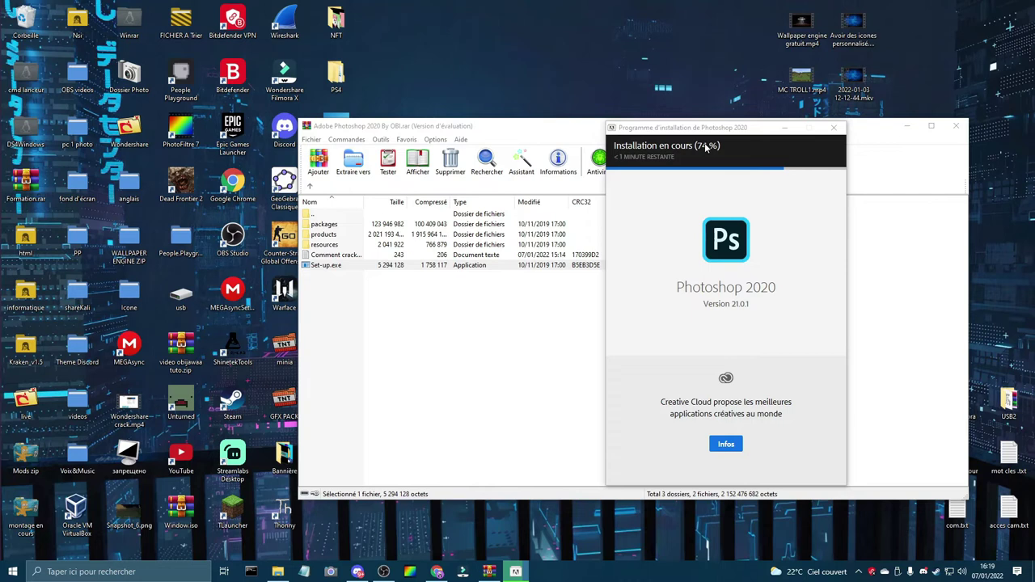
Step: Drag the packages, products and resources folders from the archive onto the desktop
left_click(327, 228)
left_click(327, 234)
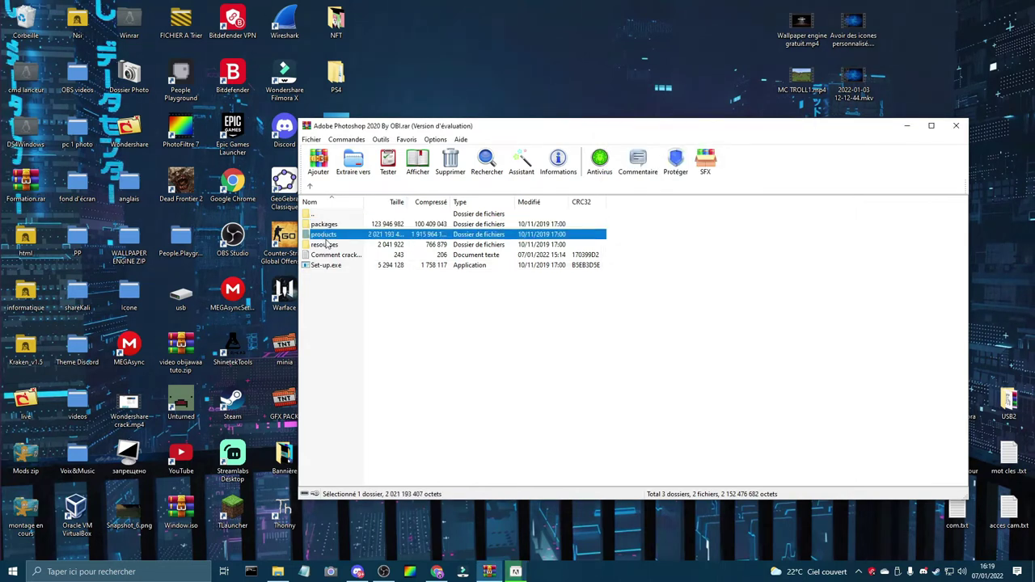
left_click(327, 244)
mouse_move(612, 248)
left_mouse_down()
mouse_move(491, 227)
mouse_move(498, 95)
mouse_move(510, 74)
left_mouse_up()
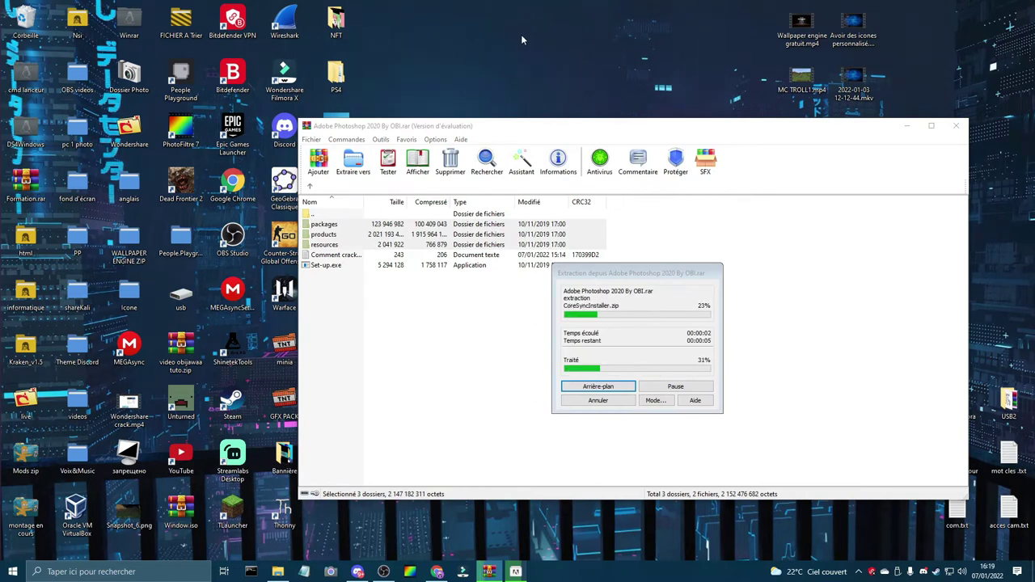
Step: Move the installer aside to watch progress and minimize WinRAR
left_click(515, 571)
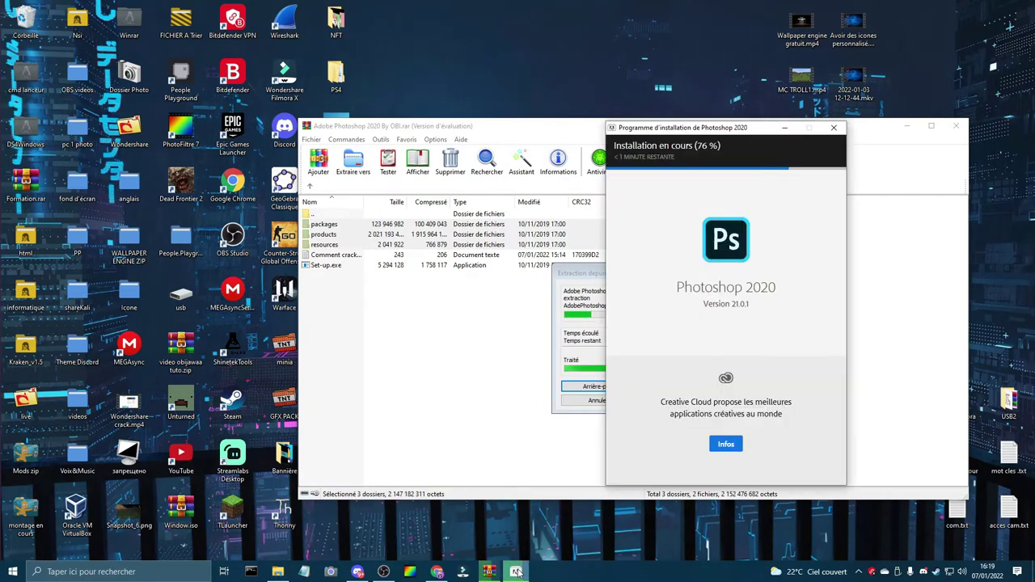
left_click_drag(733, 129, 873, 128)
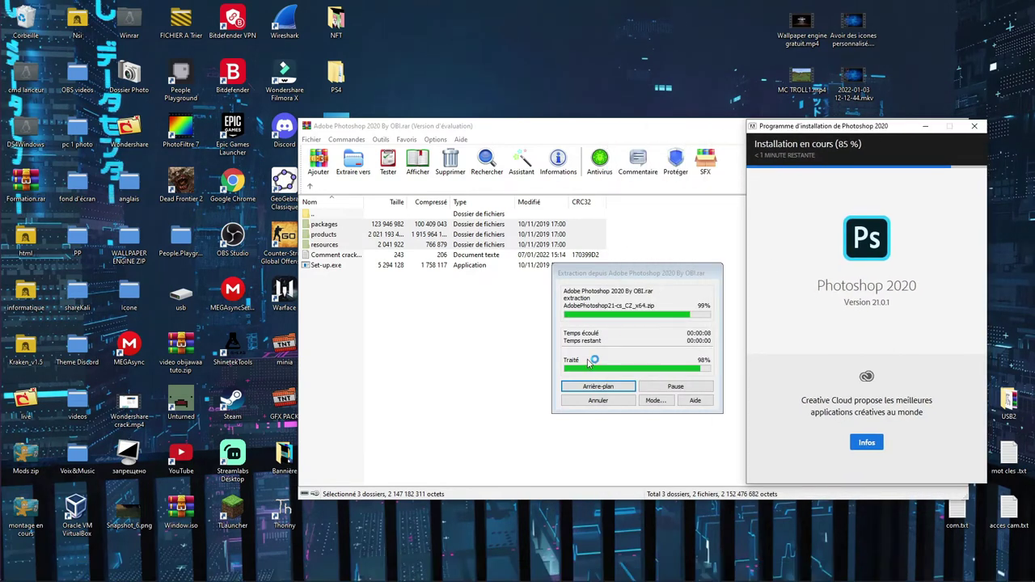
key("super+Down")
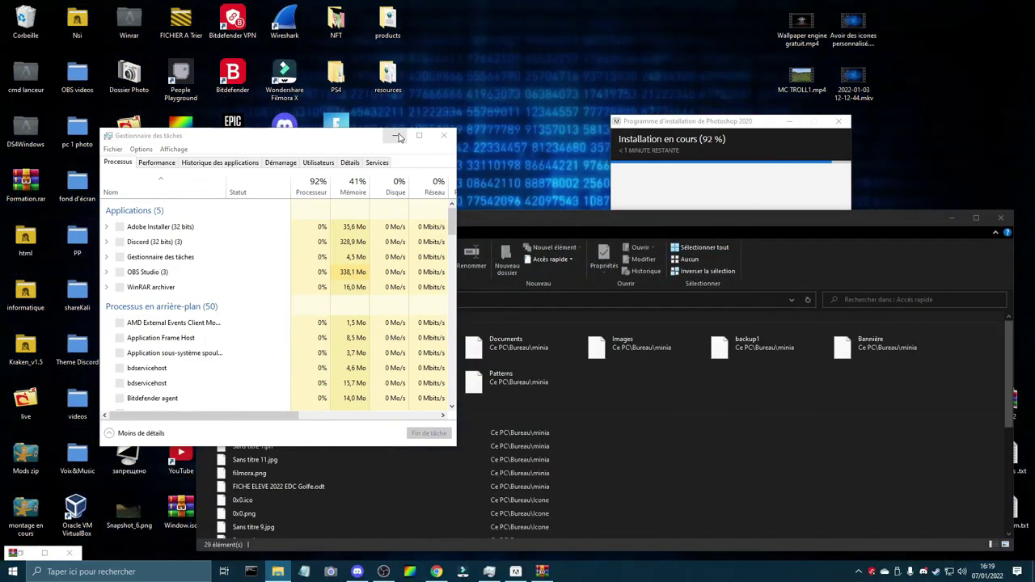
Step: Minimize Task Manager and File Explorer, then restore and reposition the WinRAR window
left_click(398, 137)
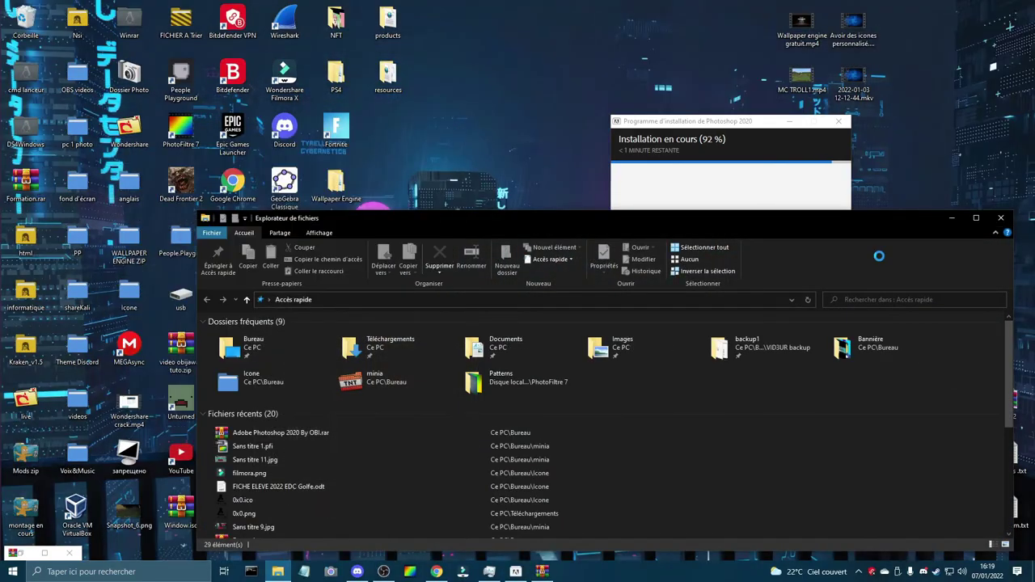
left_click(951, 218)
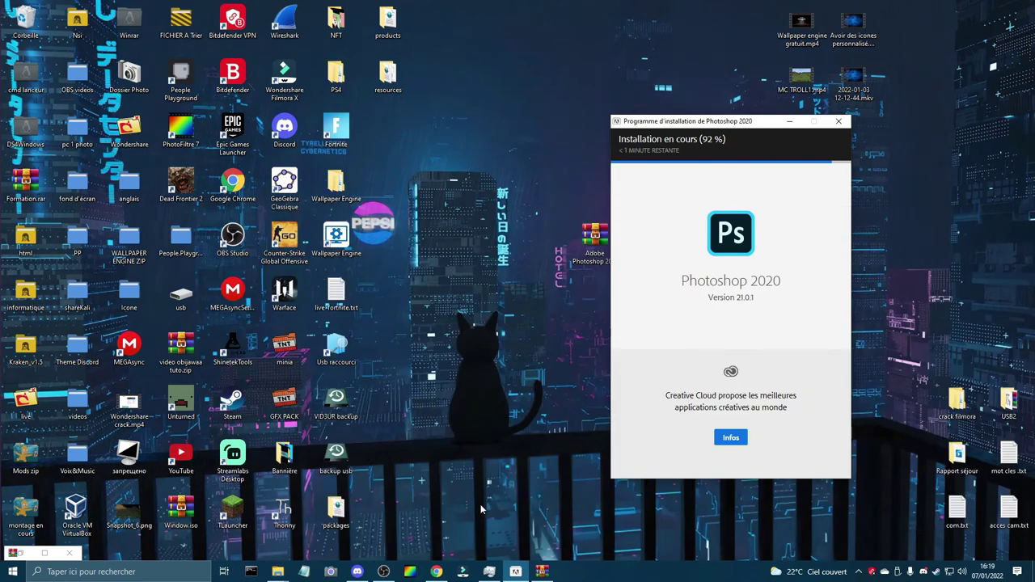
left_click(36, 550)
left_click(999, 8)
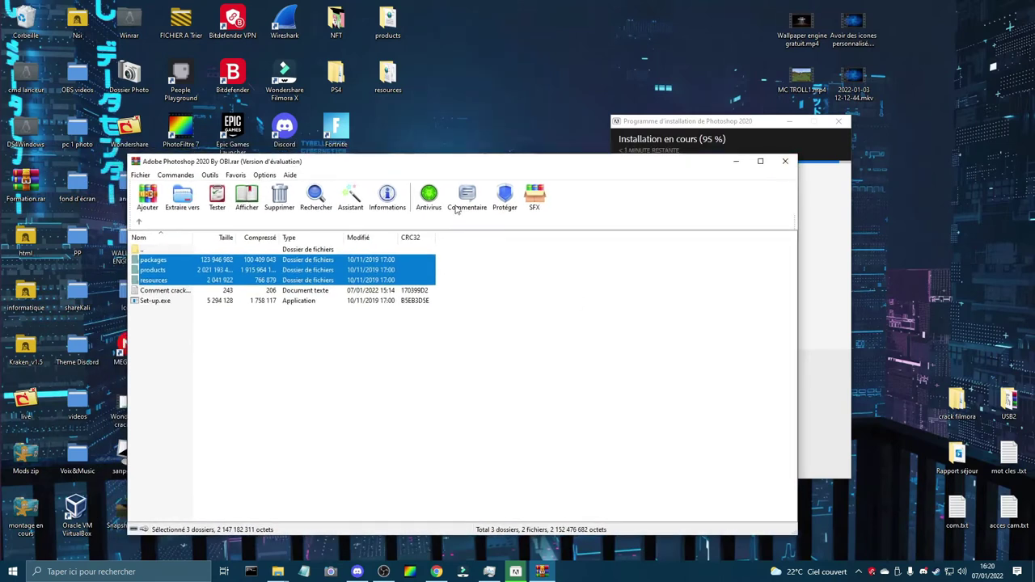
left_click_drag(448, 171, 904, 402)
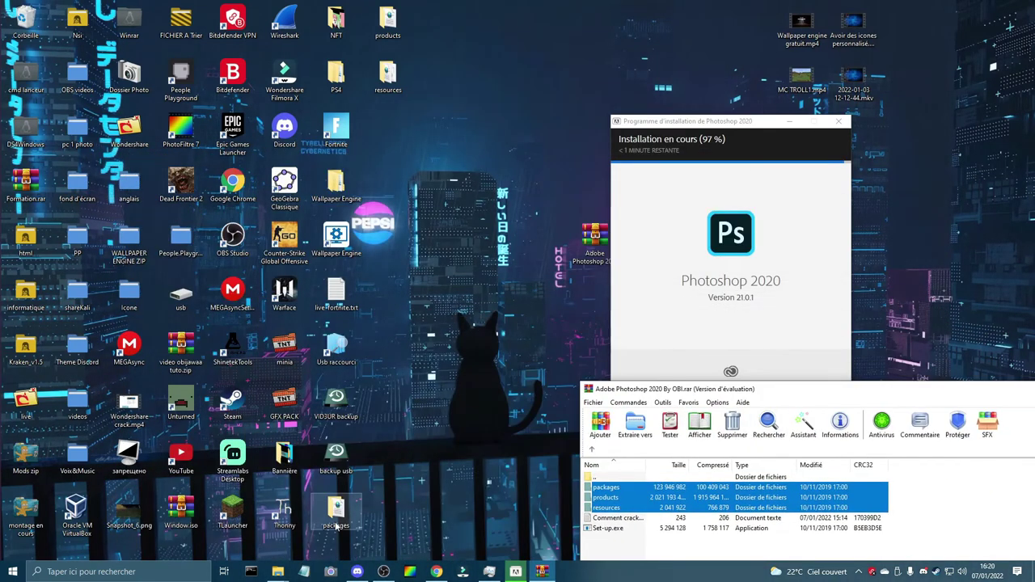
Step: Extract the packages folder to the desktop, close Installation terminée, and minimize WinRAR
left_click_drag(606, 498, 388, 130)
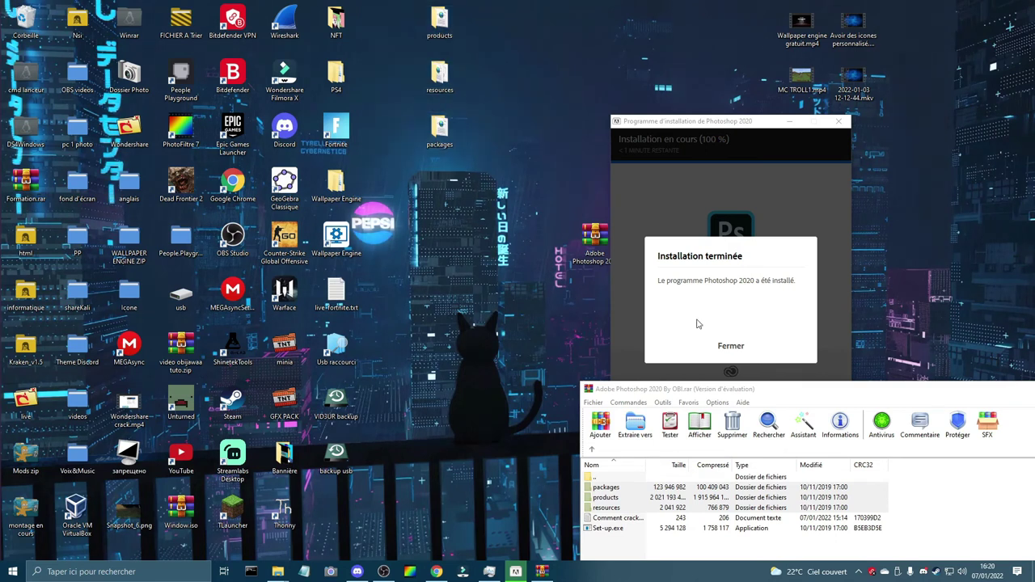
left_click(731, 348)
left_click_drag(928, 395, 610, 399)
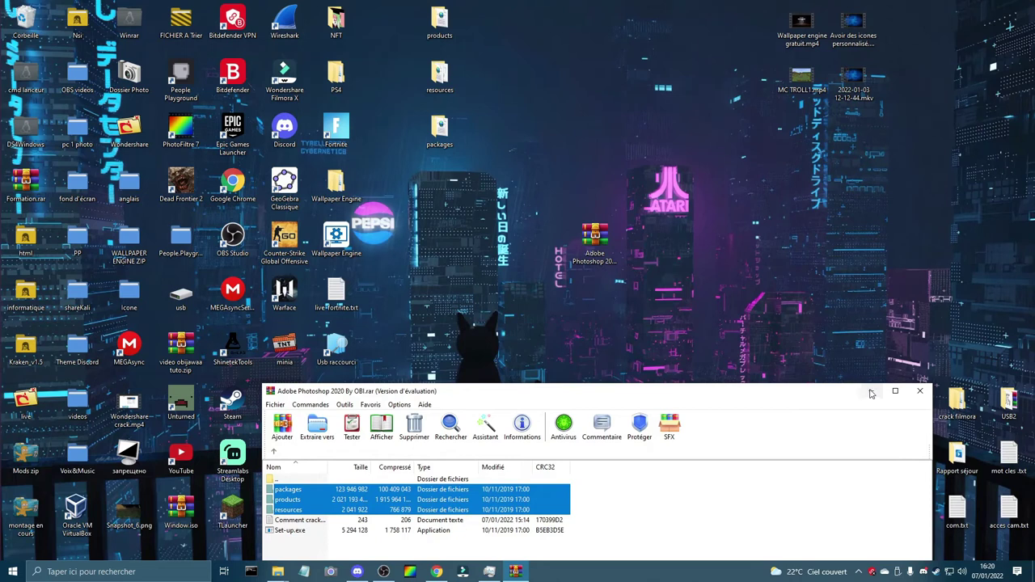
left_click(870, 391)
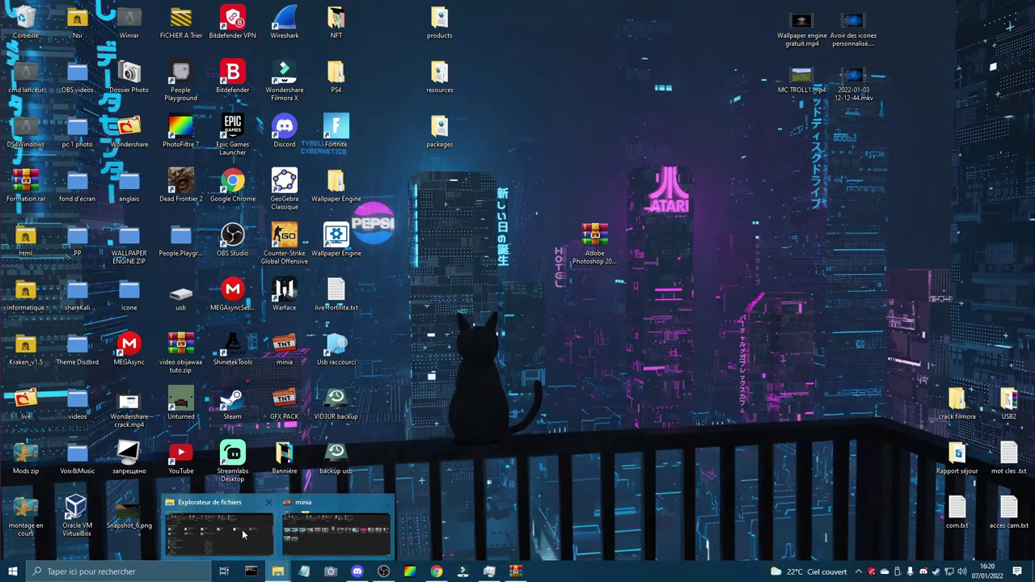
Step: Open File Explorer at the Bureau folder and move the window up
mouse_move(277, 572)
left_click(221, 527)
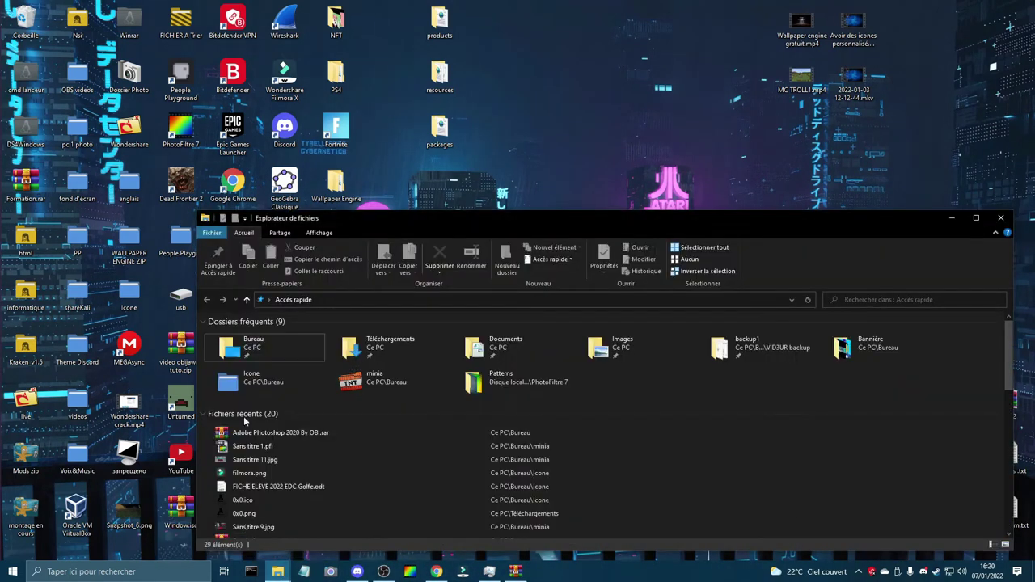
left_click(247, 300)
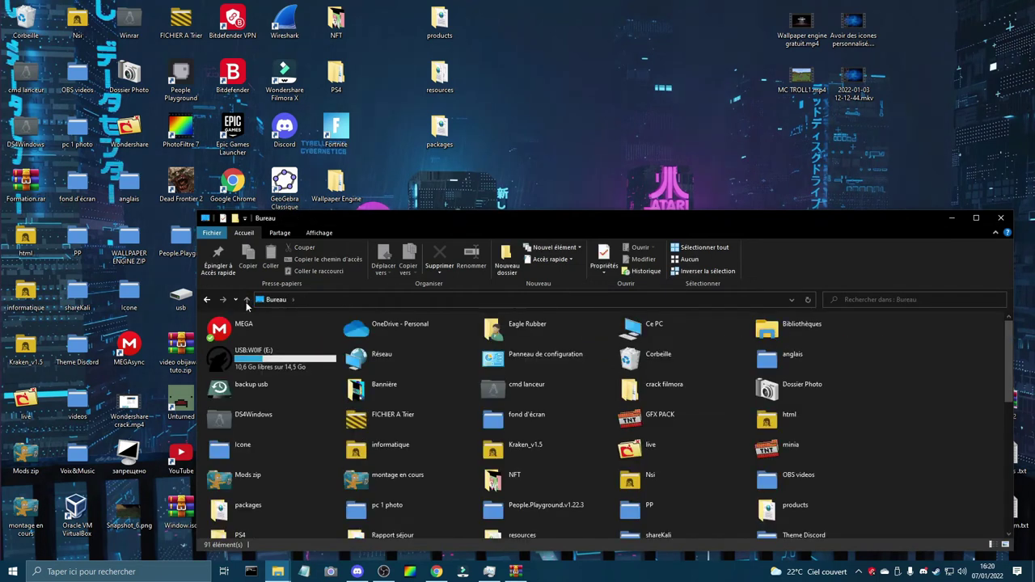
scroll(416, 424, "down", 3)
scroll(417, 421, "up", 3)
left_click_drag(610, 218, 644, 119)
Step: Open Ce PC, Disque local (C:) and Programmes, scrolling to find Adobe
double_click(676, 230)
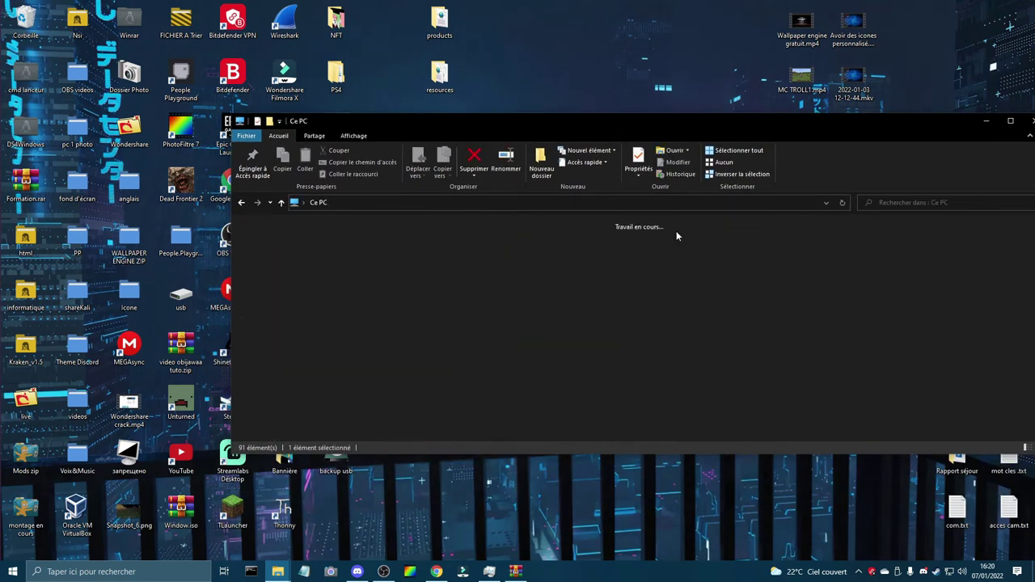
double_click(304, 308)
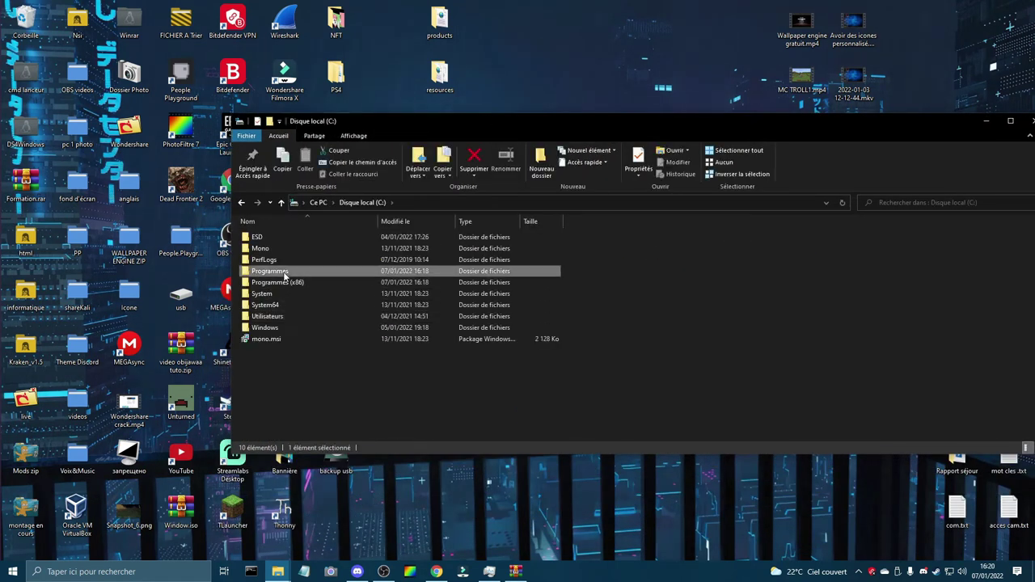
double_click(285, 277)
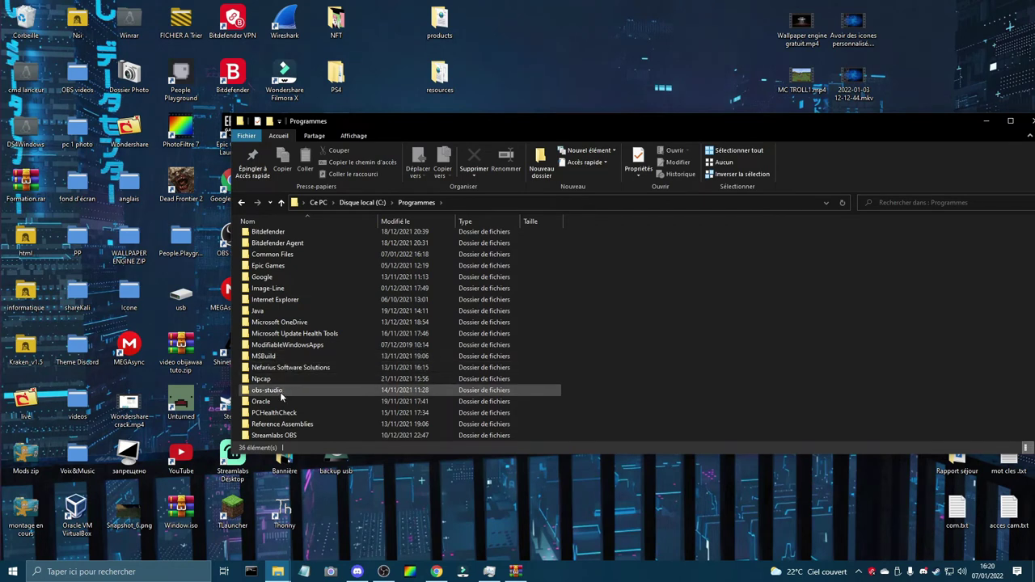
scroll(284, 413, "down", 1)
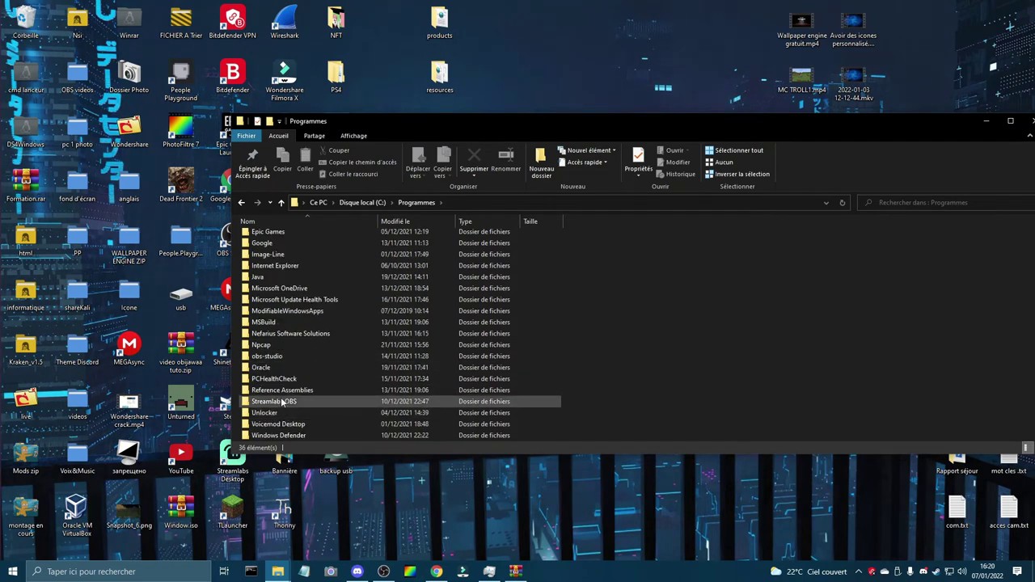
scroll(290, 391, "down", 2)
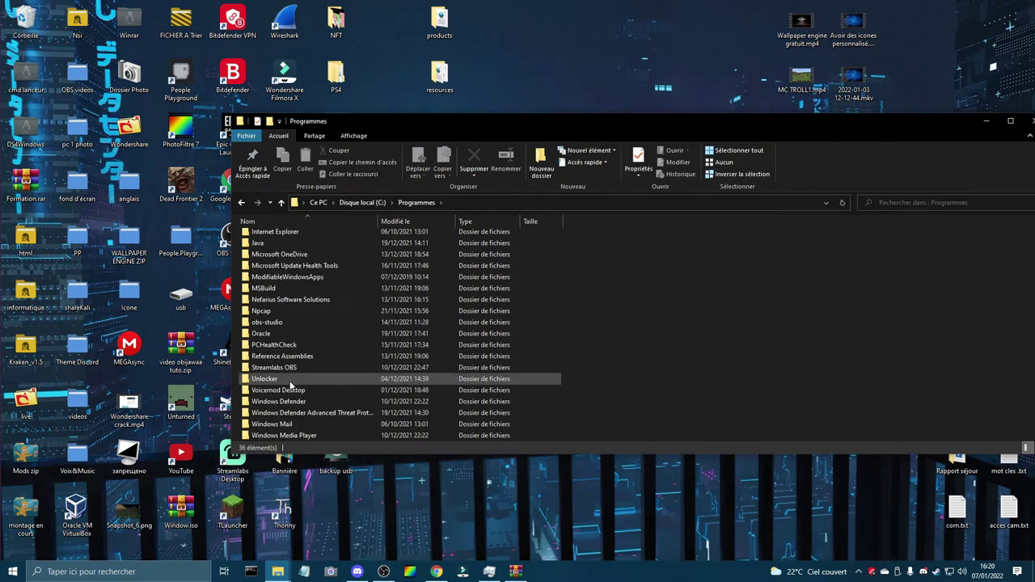
scroll(290, 391, "down", 2)
scroll(290, 392, "up", 6)
scroll(289, 376, "down", 6)
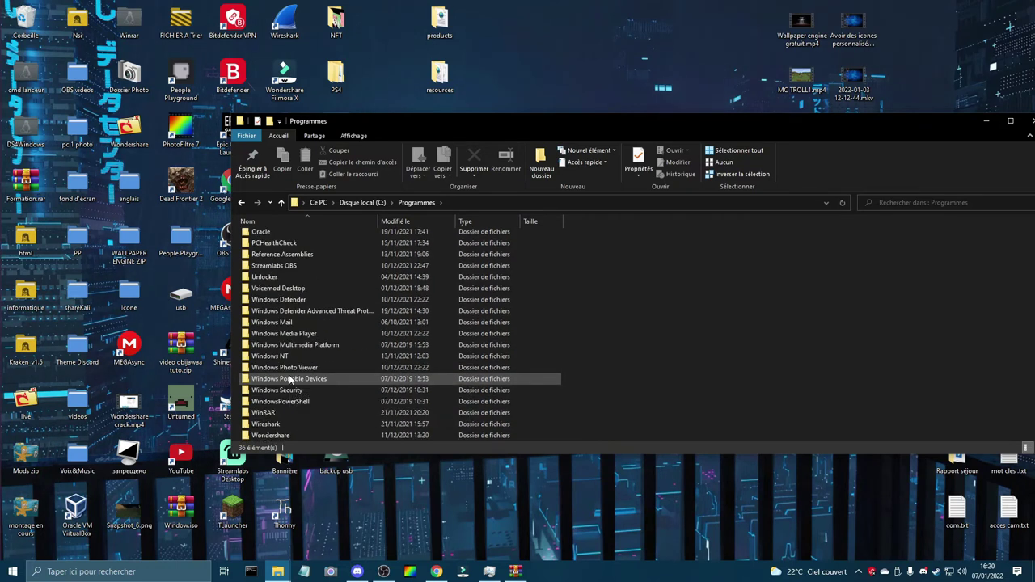
scroll(288, 374, "up", 6)
Step: Open Adobe › Adobe Photoshop 2020 and scroll through its files to Photoshop.exe
double_click(269, 237)
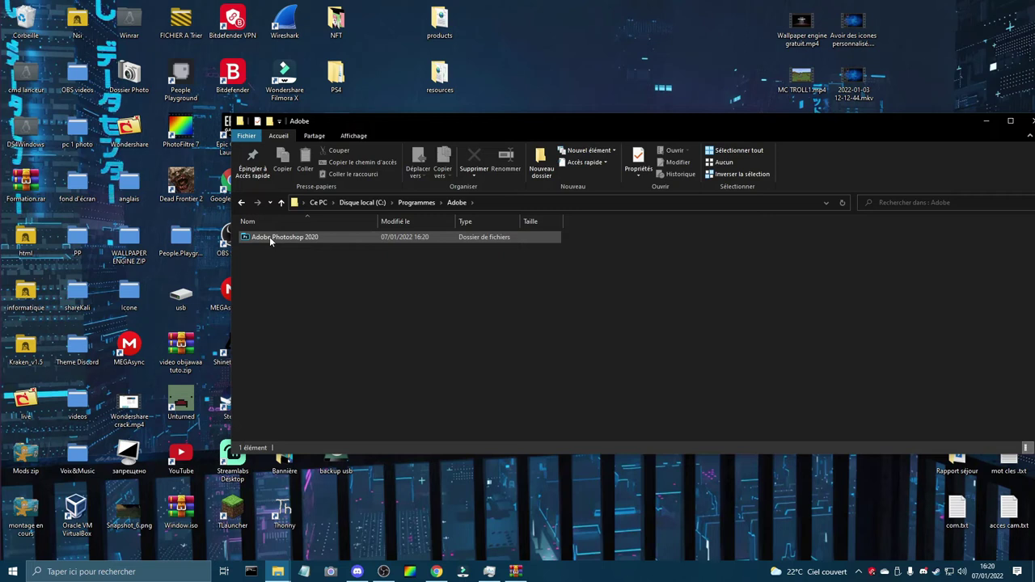
double_click(269, 236)
scroll(300, 288, "down", 5)
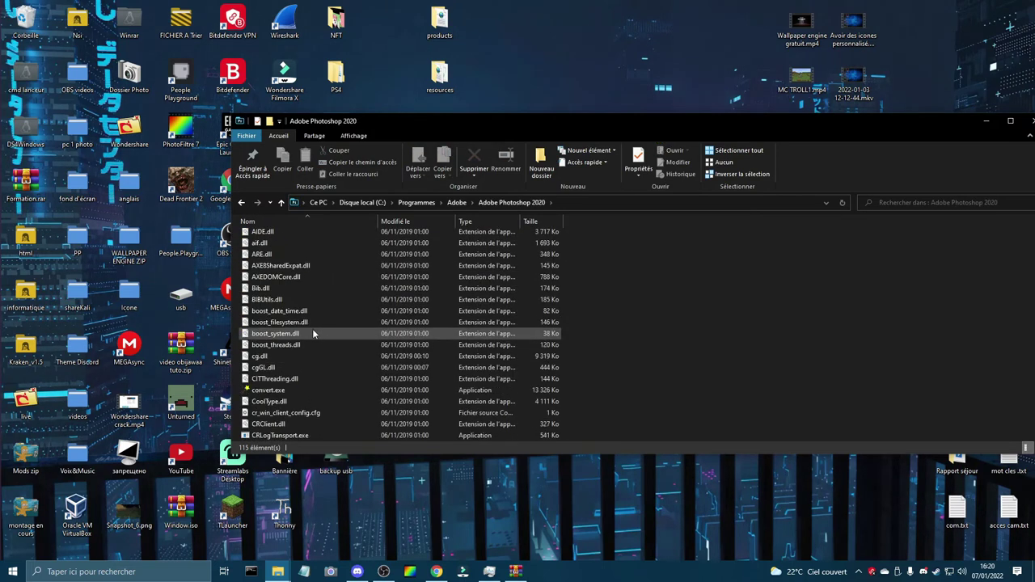
scroll(314, 330, "down", 5)
scroll(314, 330, "up", 10)
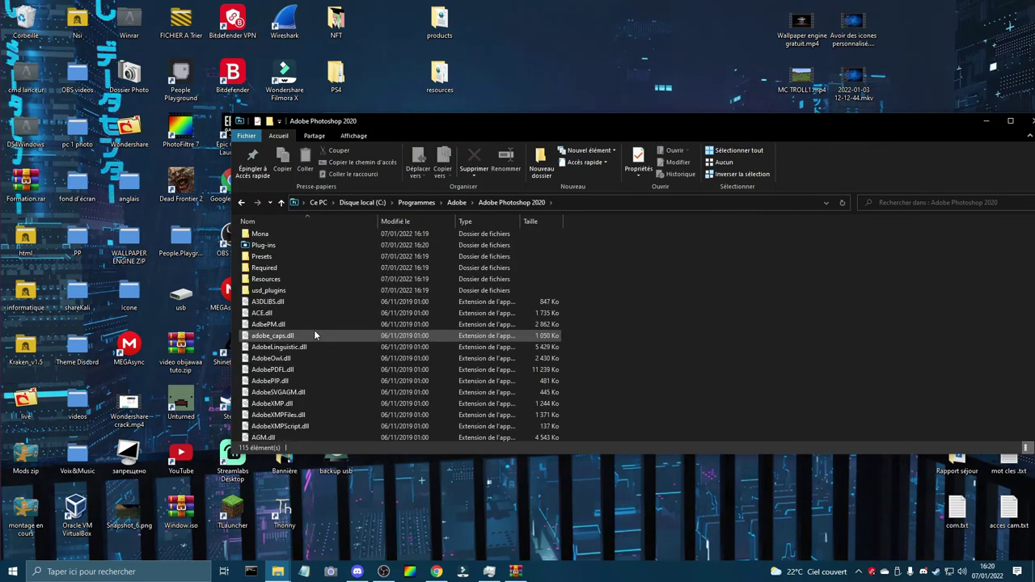
scroll(314, 330, "up", 2)
scroll(342, 340, "down", 2)
scroll(360, 306, "down", 5)
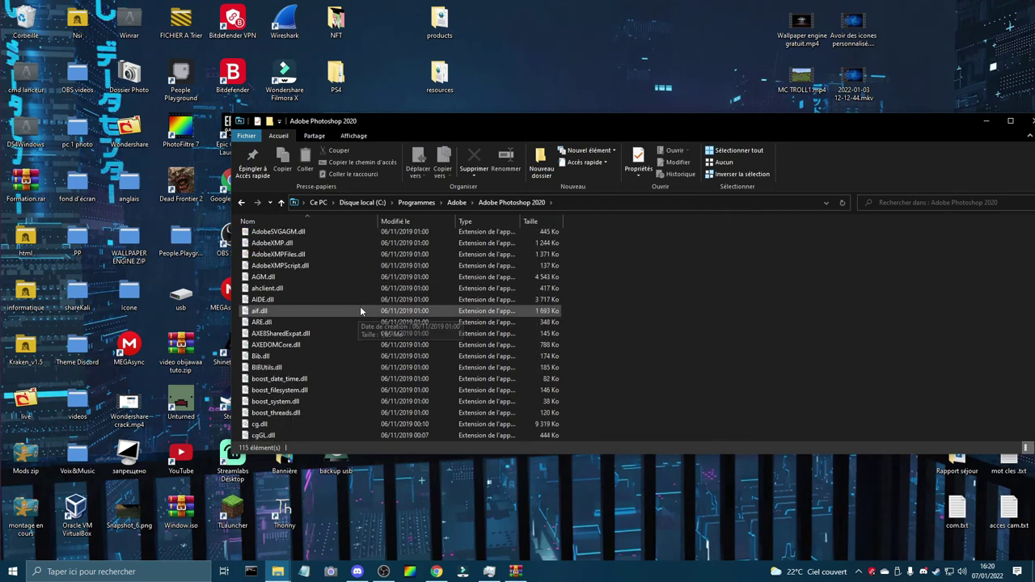
scroll(359, 306, "down", 5)
scroll(368, 300, "down", 5)
scroll(374, 298, "down", 3)
scroll(321, 291, "up", 1)
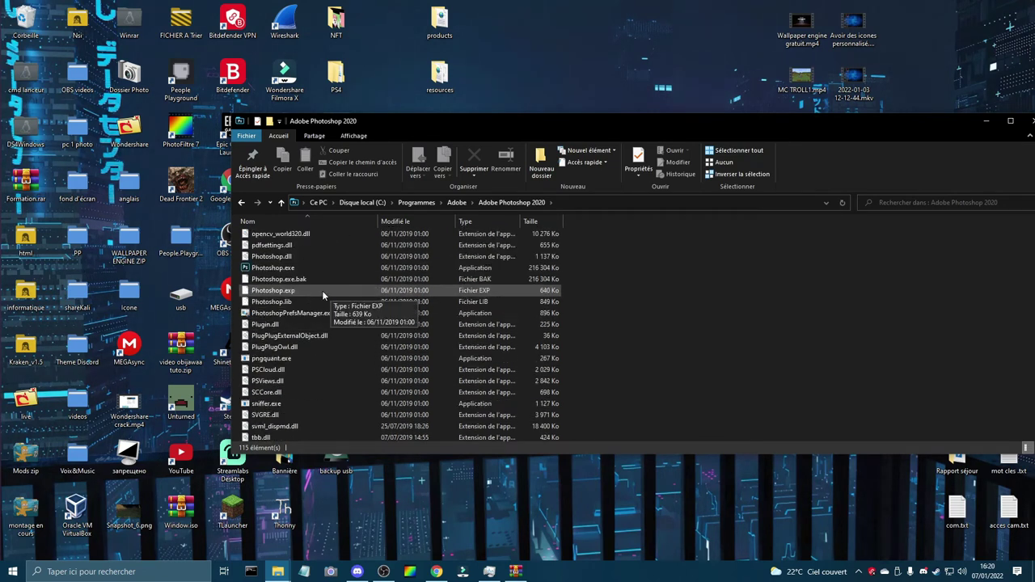
Step: Pin Photoshop.exe to the taskbar next to Discord and select the three desktop folders
right_click(279, 268)
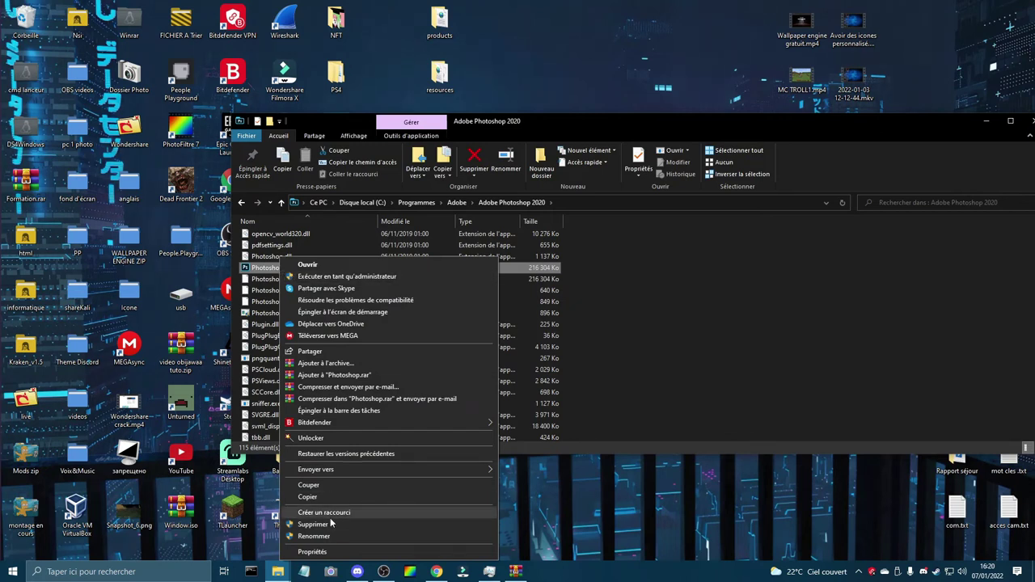
left_click(331, 411)
left_click_drag(542, 571, 407, 571)
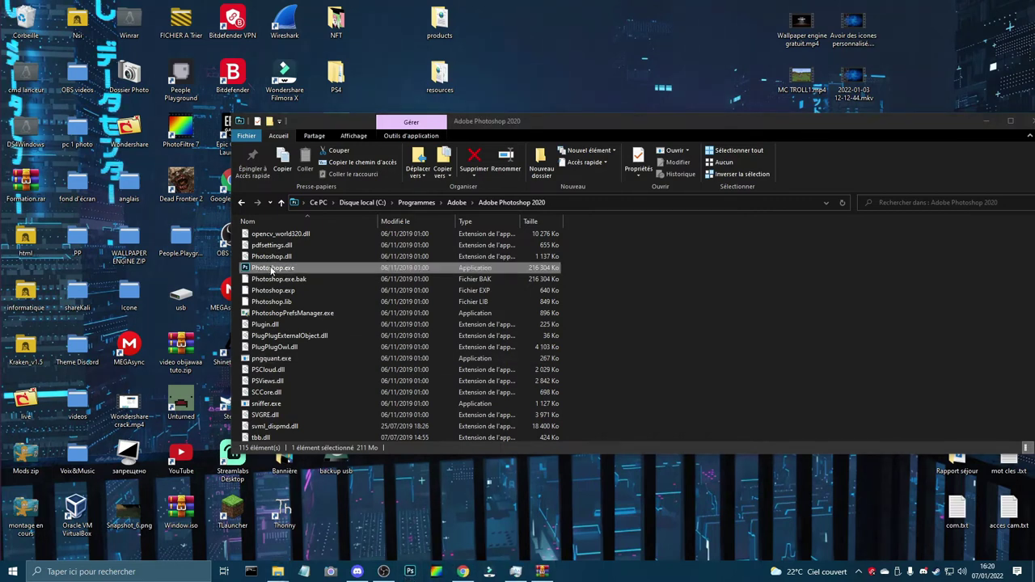
left_click_drag(499, 121, 521, 220)
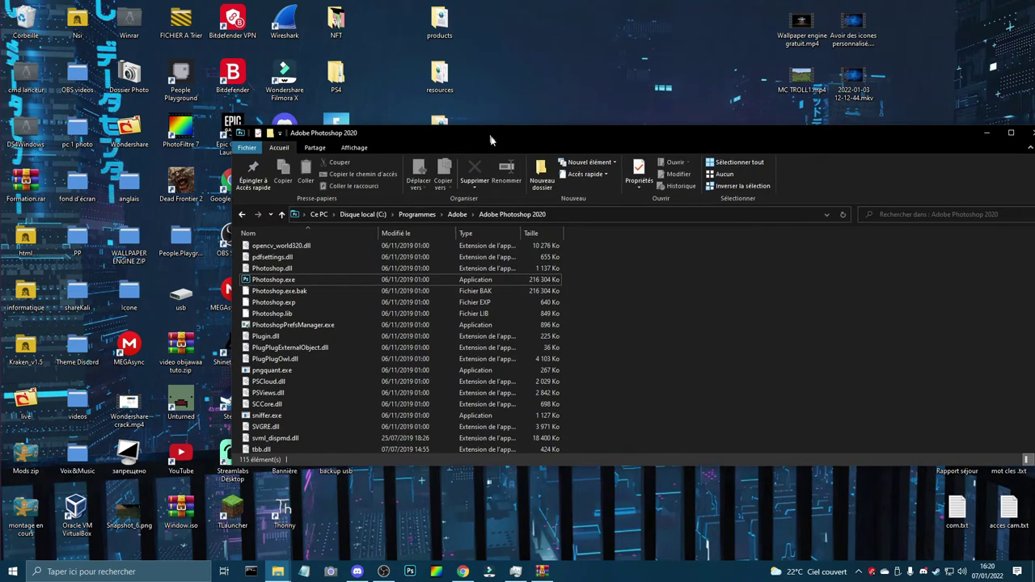
mouse_move(474, 29)
left_mouse_down()
mouse_move(441, 139)
mouse_move(619, 386)
left_mouse_up()
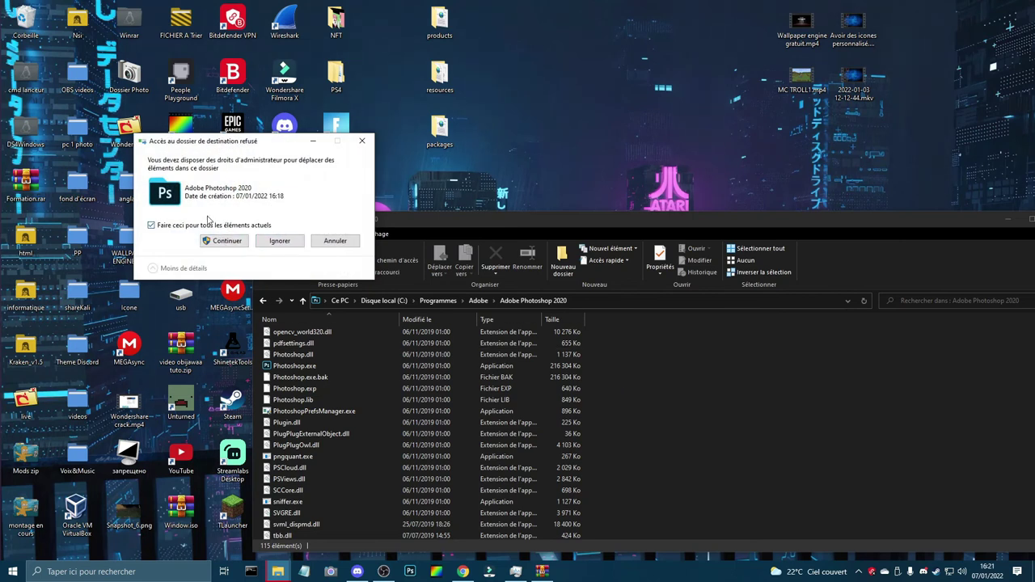
Step: Grant administrator rights and confirm moving all three folders into Adobe Photoshop 2020
left_click_drag(227, 149, 550, 152)
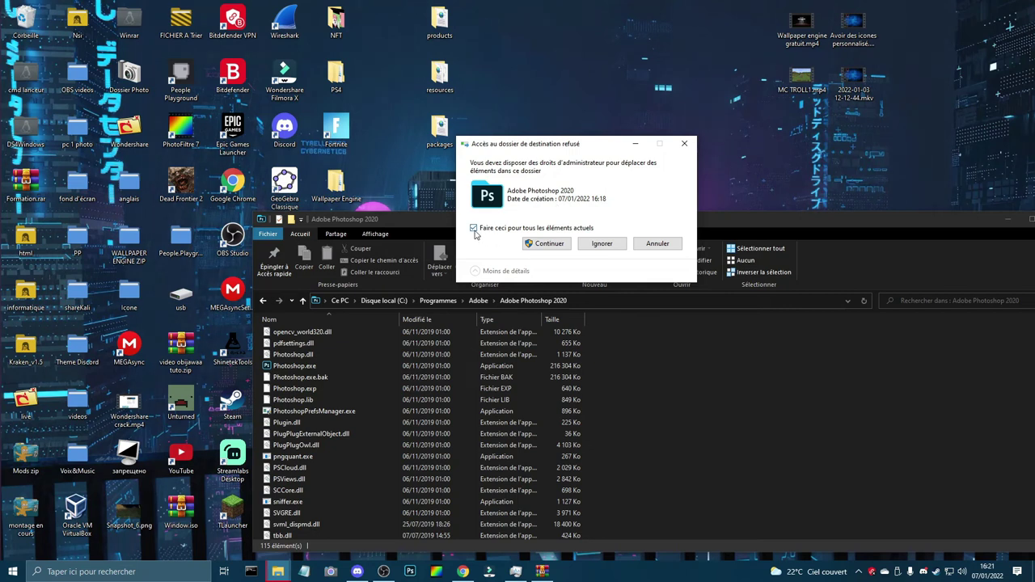
left_click(550, 245)
left_click(550, 244)
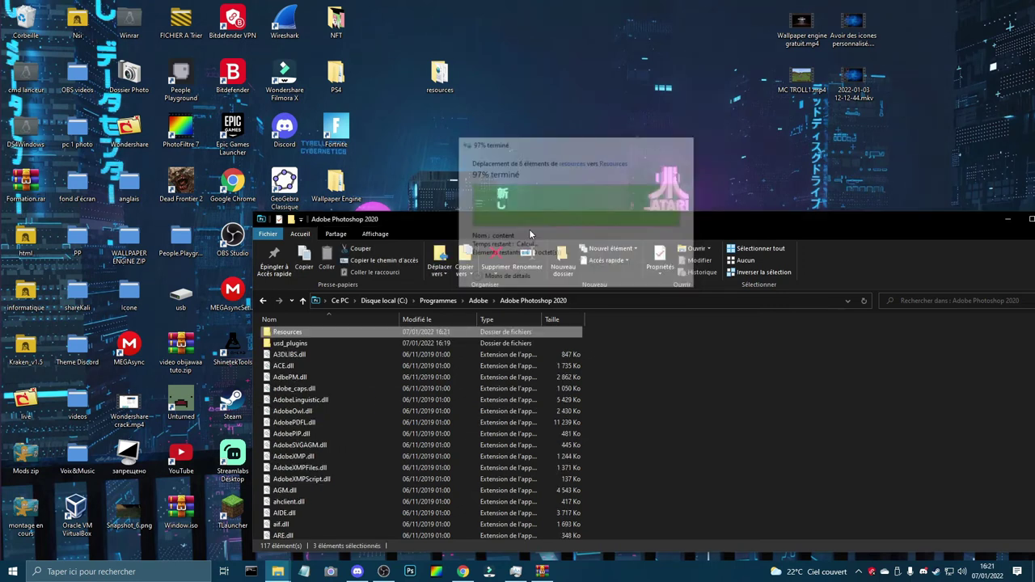
Step: Scroll the Adobe Photoshop 2020 folder to check its 117 items and reposition the window
left_click_drag(518, 240, 505, 90)
scroll(440, 259, "down", 8)
scroll(438, 264, "down", 7)
scroll(436, 272, "down", 10)
scroll(439, 273, "down", 3)
scroll(440, 273, "up", 1)
scroll(434, 275, "up", 2)
left_click_drag(493, 68, 331, 108)
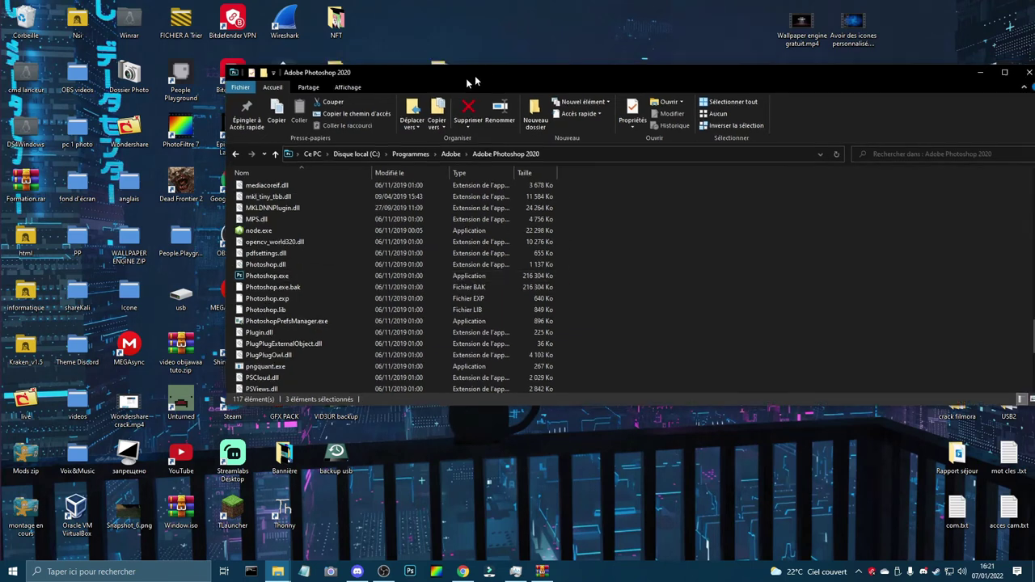
Step: Close the program folder window and bring the loading Photoshop 2020 home screen forward
left_click(881, 108)
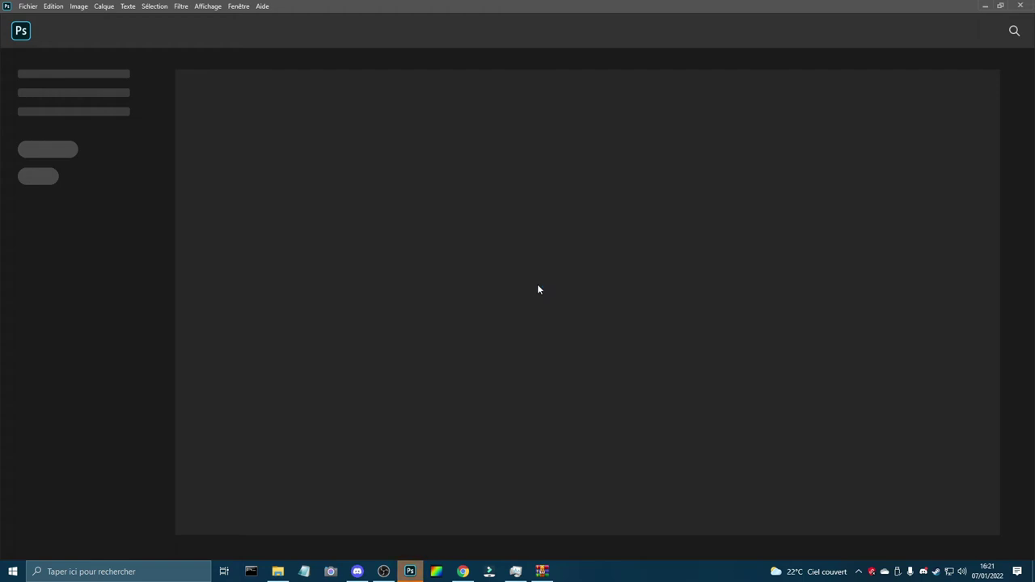
left_click(408, 575)
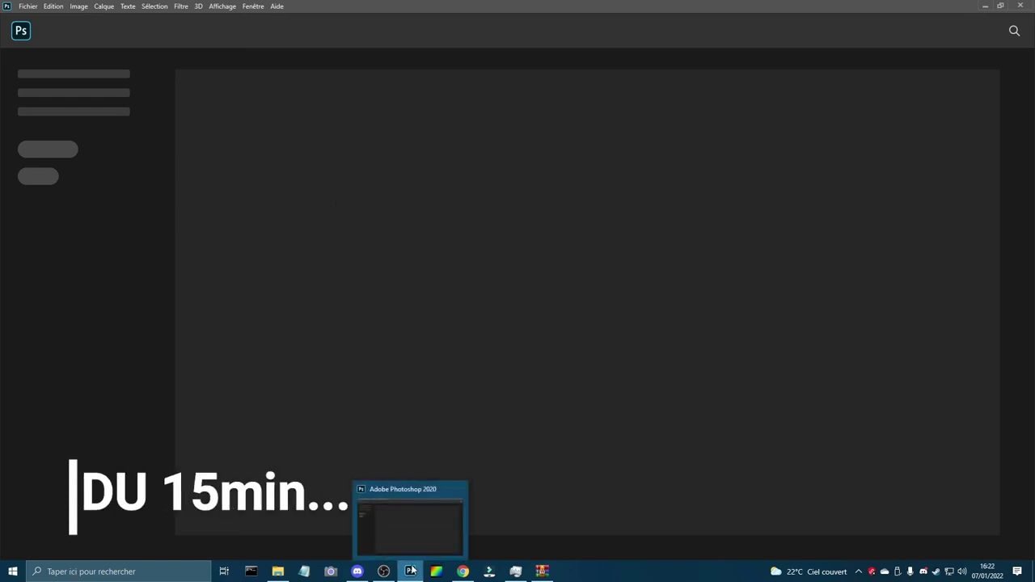
Step: Create the 2100 × 1500 px, 300 ppi Sans titre-1 document via Fichier > Nouveau with default settings
left_click(24, 6)
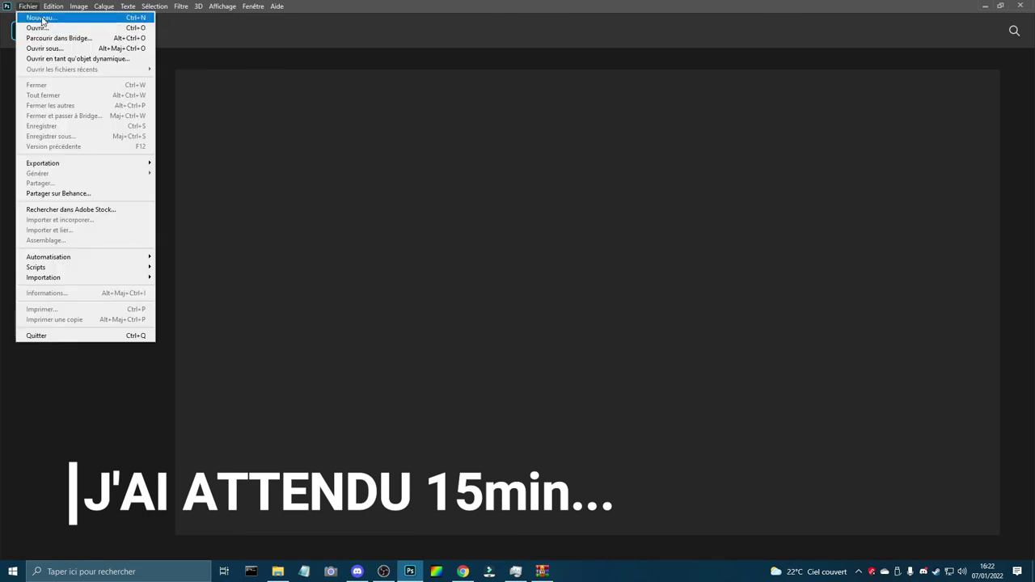
left_click(40, 18)
left_click(729, 446)
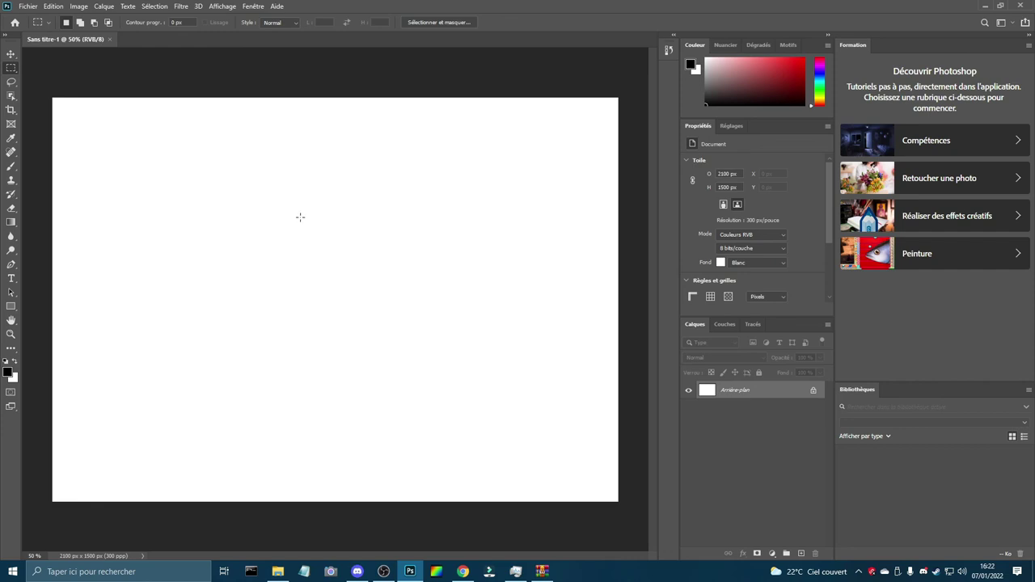
Step: Open and dismiss the Fichier menu a few times without choosing a command
left_click(37, 6)
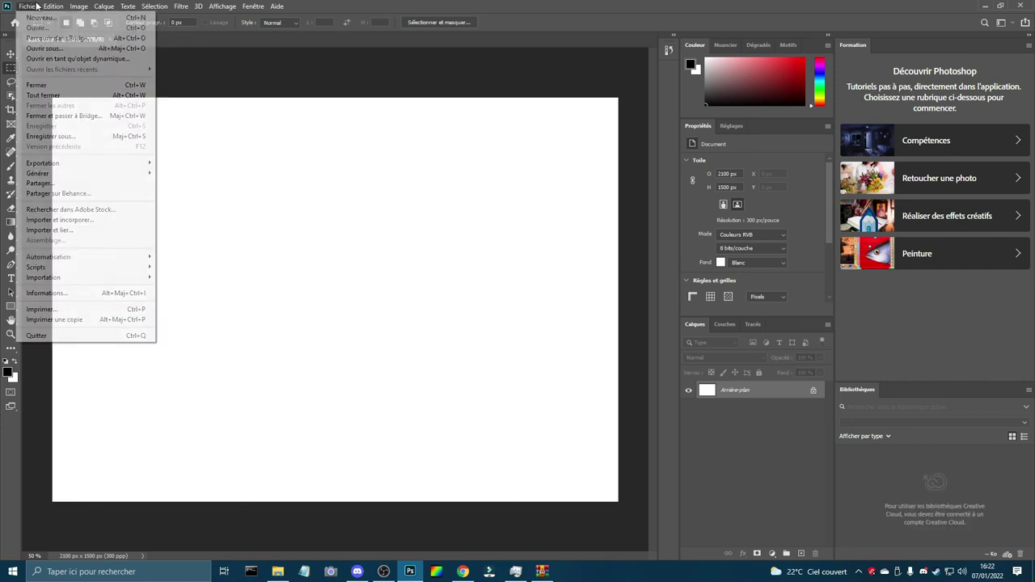
left_click(37, 6)
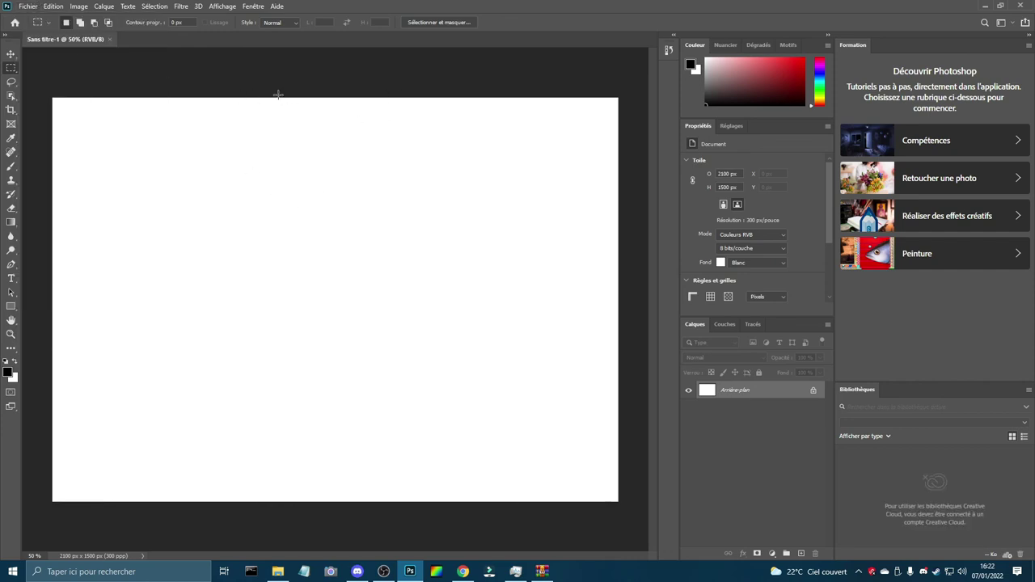
left_click(28, 6)
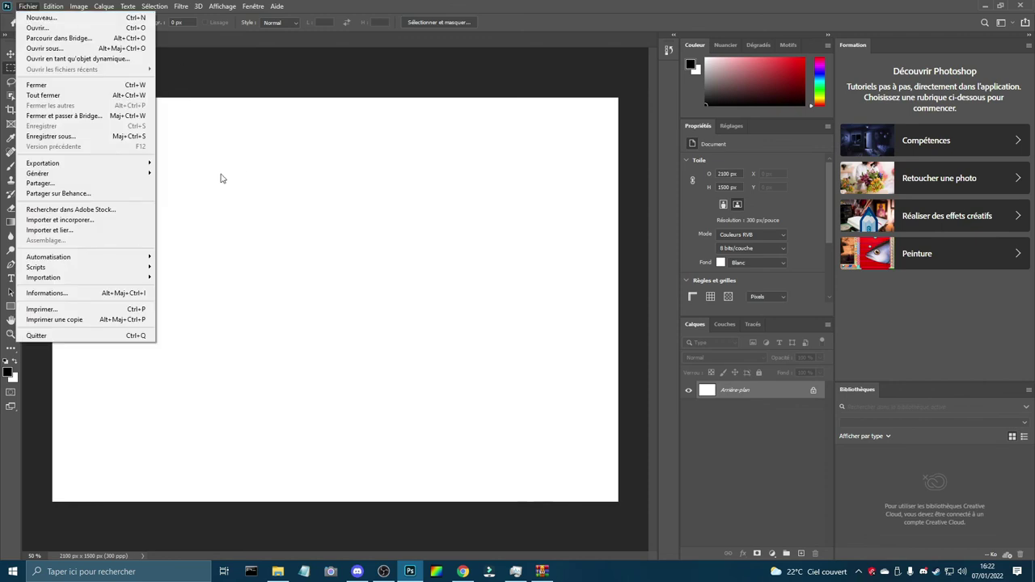
left_click(200, 339)
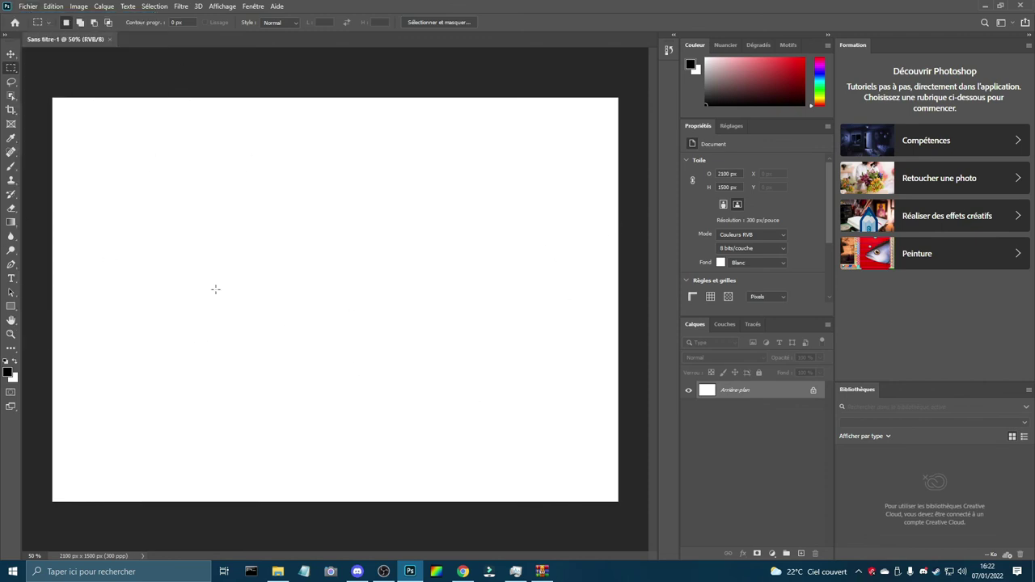